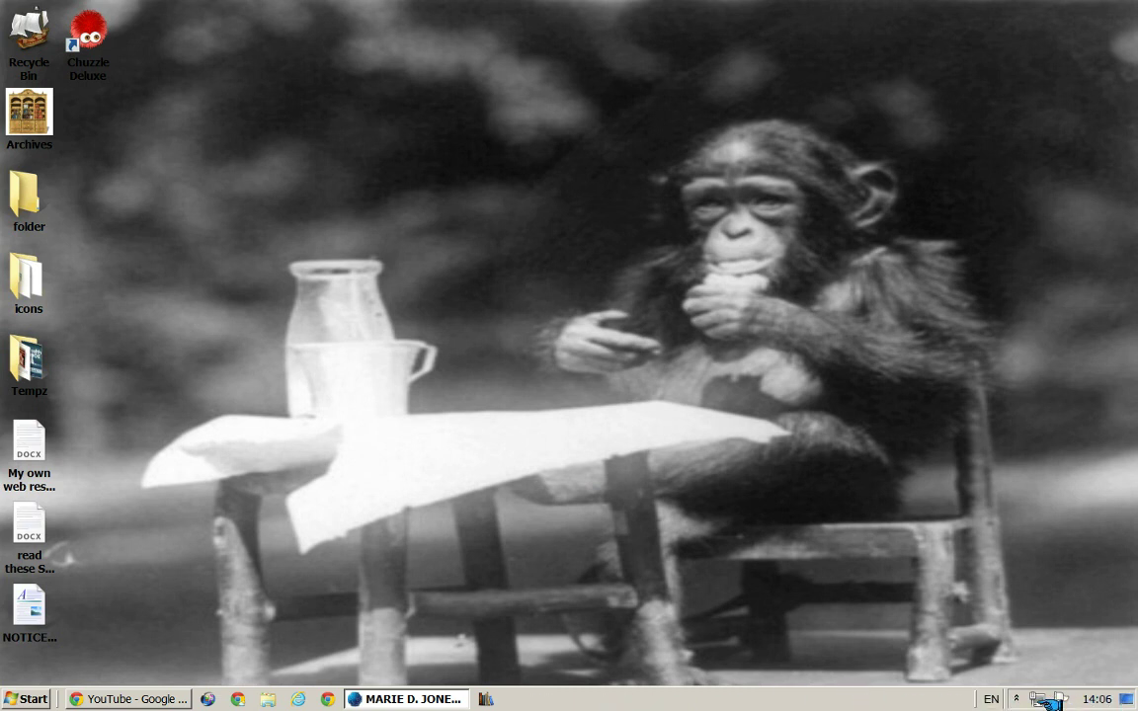
# - Show and close the hidden notification-area icons, then view the taskbar's Toolbars options
pyautogui.click(1016, 698)
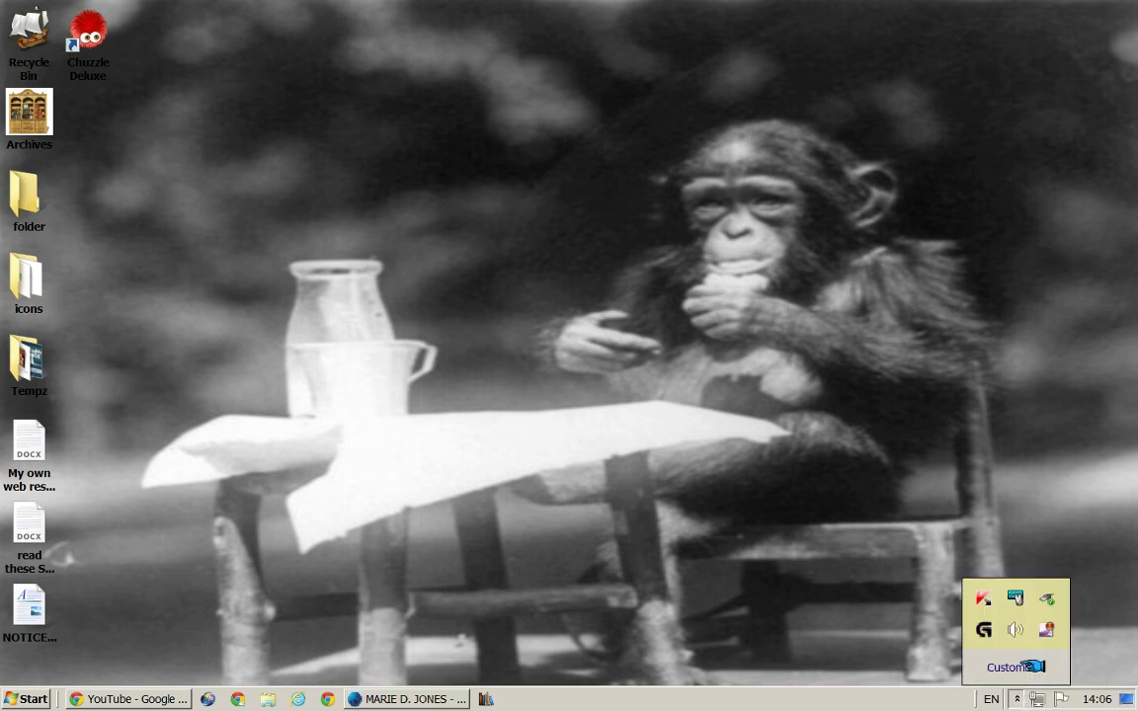
pyautogui.click(869, 703)
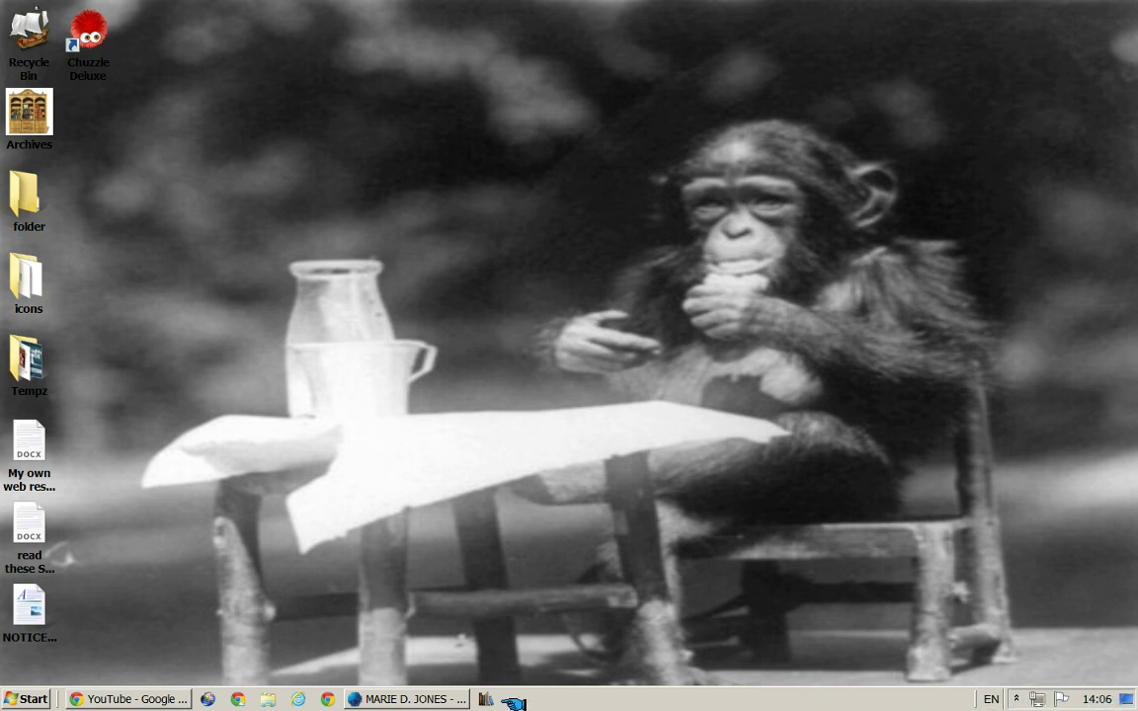
pyautogui.rightClick(612, 698)
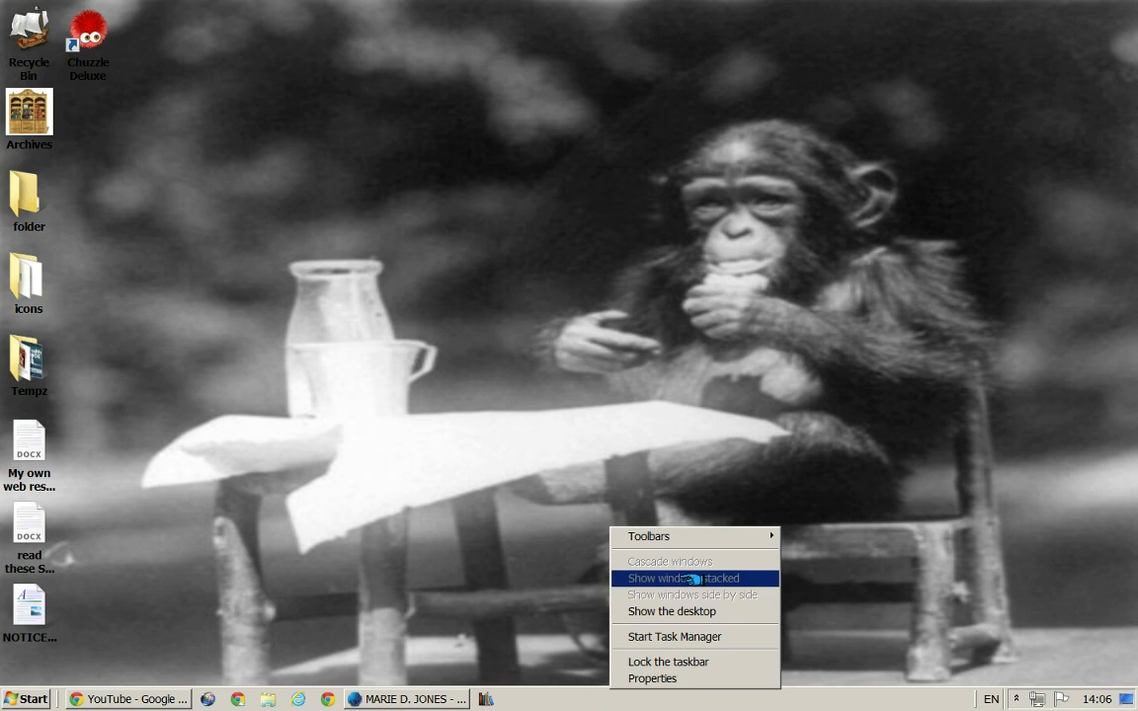
pyautogui.click(652, 536)
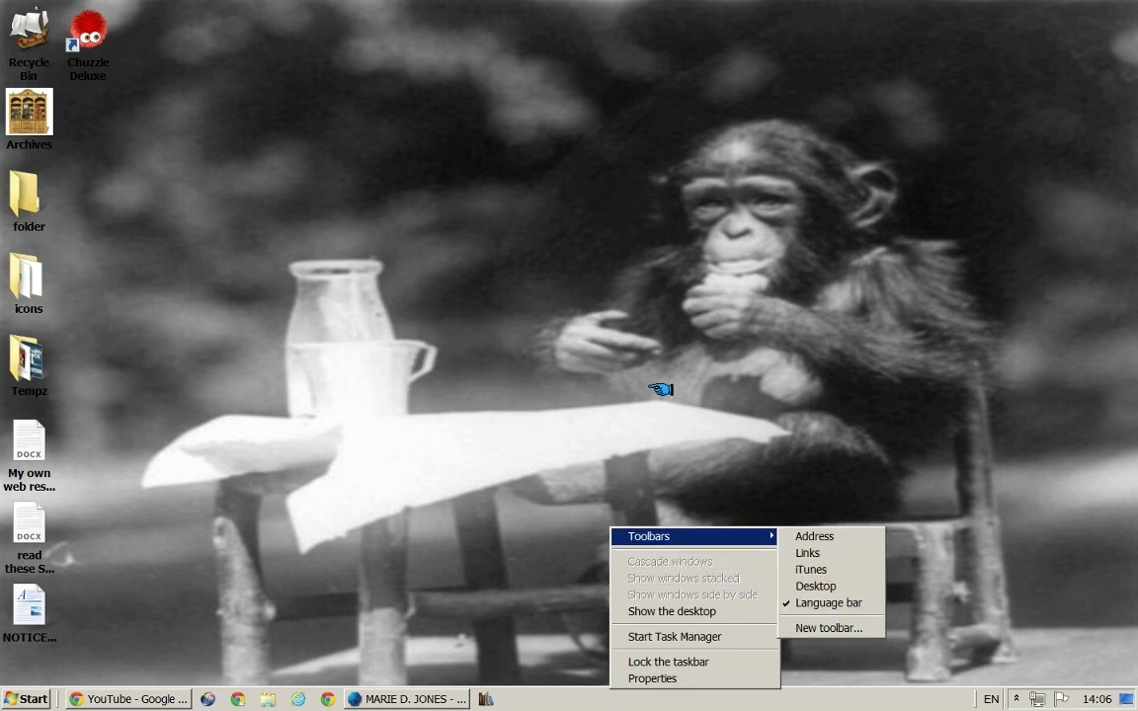
# - Bring up the desktop's right-click menu and dismiss it again
pyautogui.rightClick(660, 390)
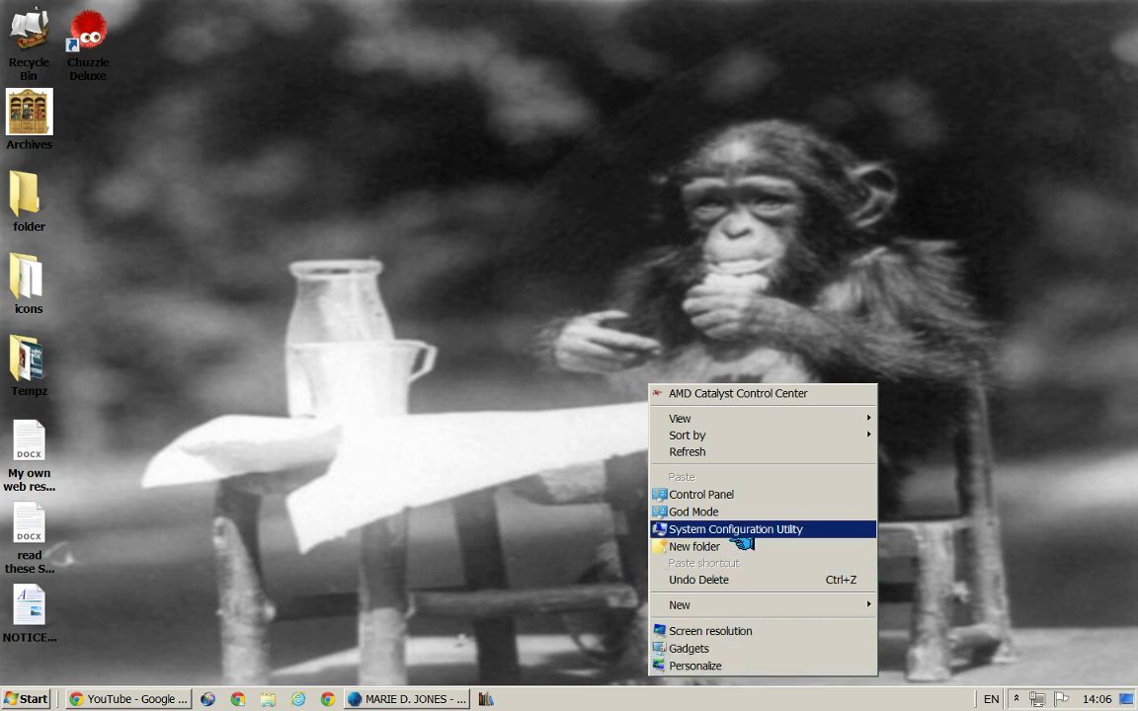
pyautogui.moveTo(731, 439)
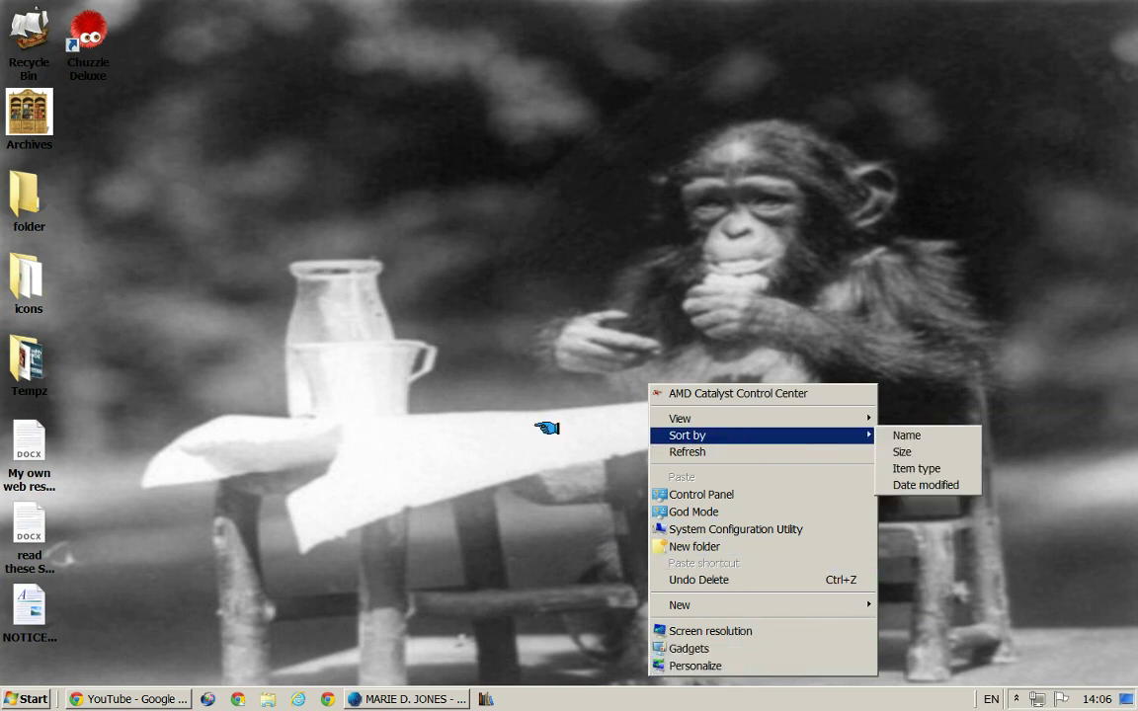
pyautogui.click(396, 370)
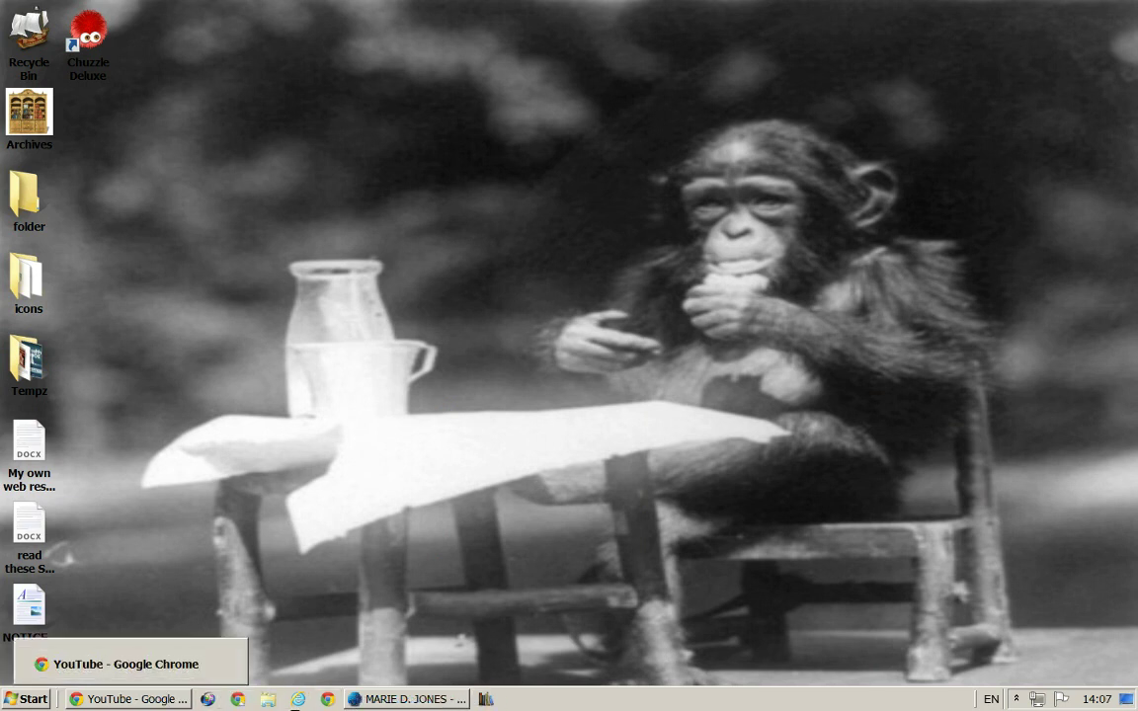
# - Switch between the Nightly and YouTube windows, show the desktop, then open the Start menu
pyautogui.moveTo(470, 695)
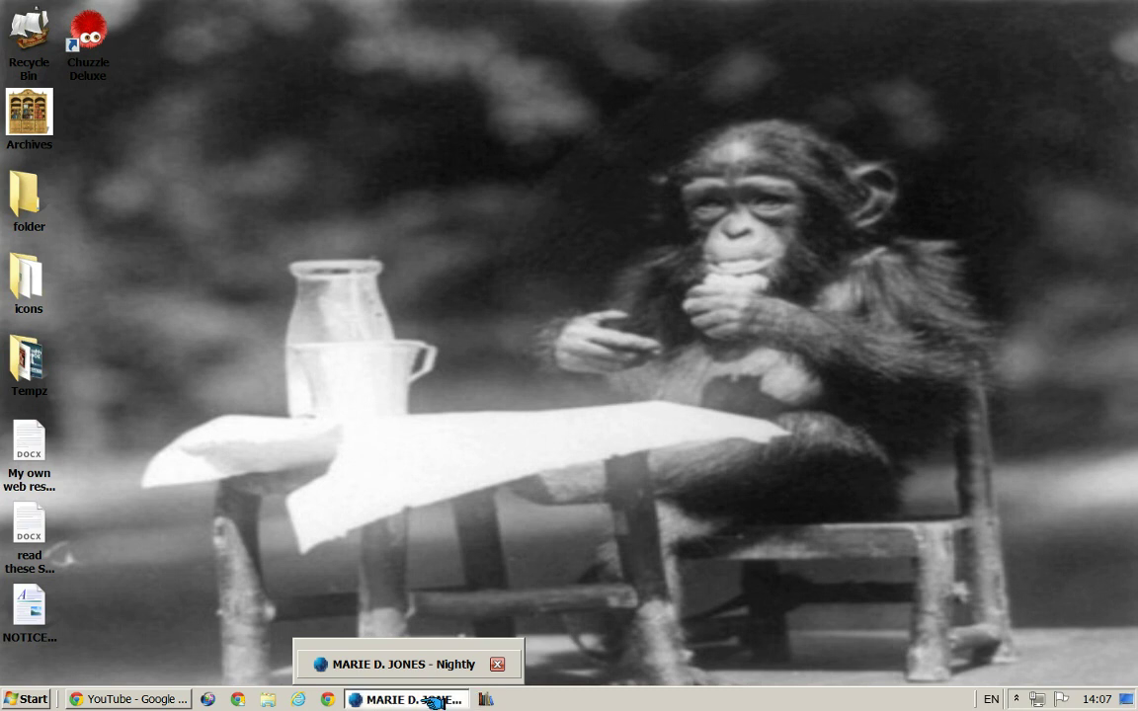
pyautogui.click(430, 700)
pyautogui.click(159, 702)
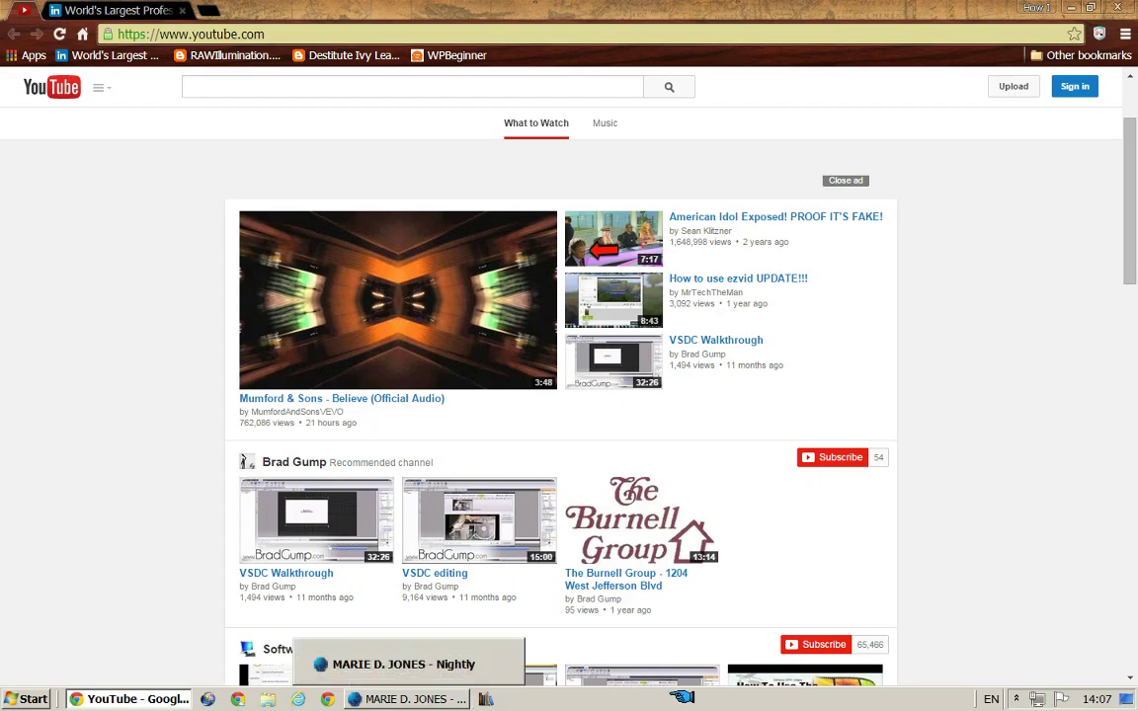
pyautogui.click(1133, 699)
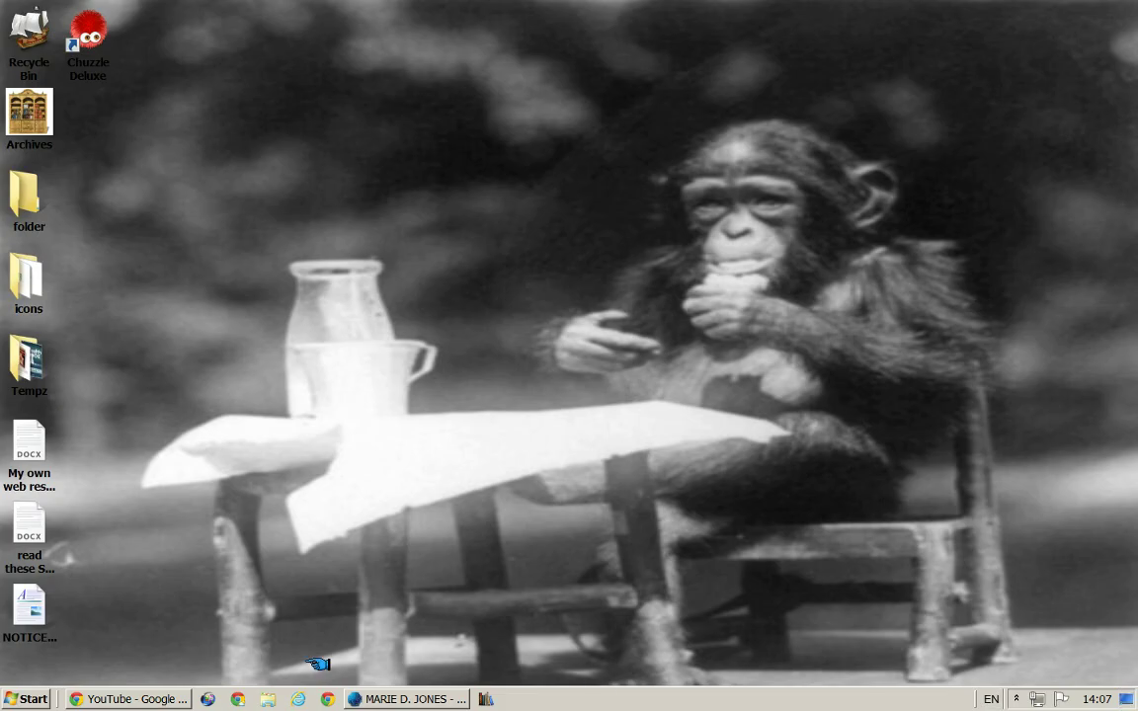
pyautogui.click(36, 701)
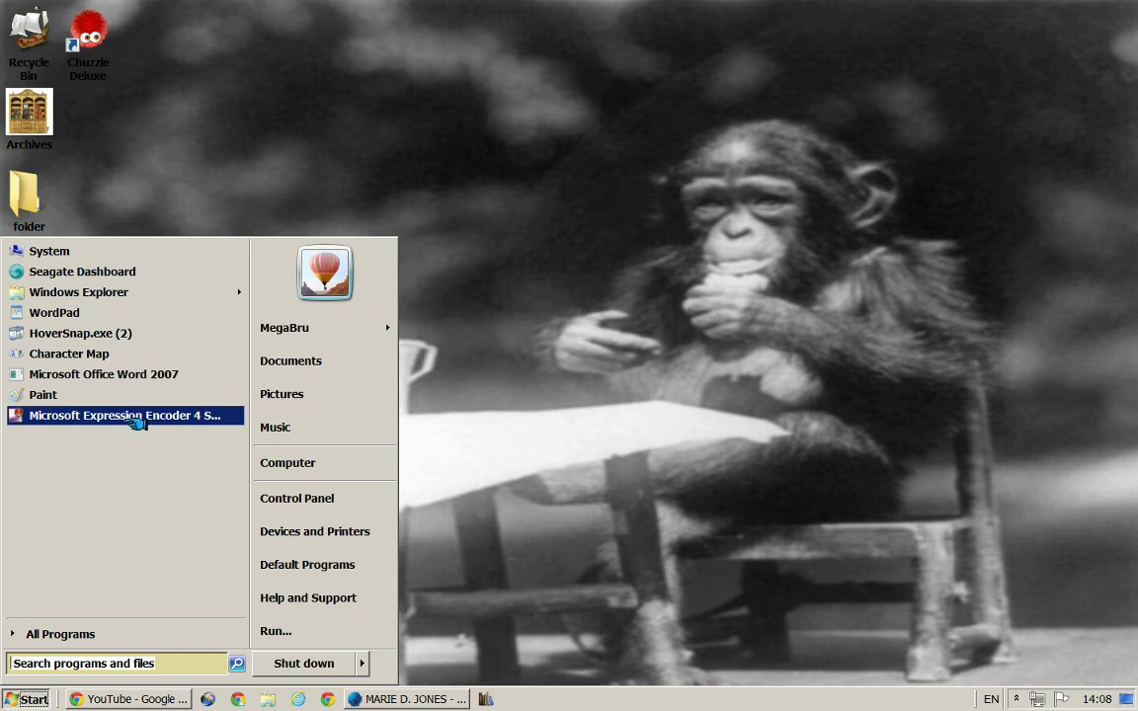
# - Bring up the shortcut menu for the Microsoft Expression Encoder 4 Start menu entry
pyautogui.rightClick(127, 416)
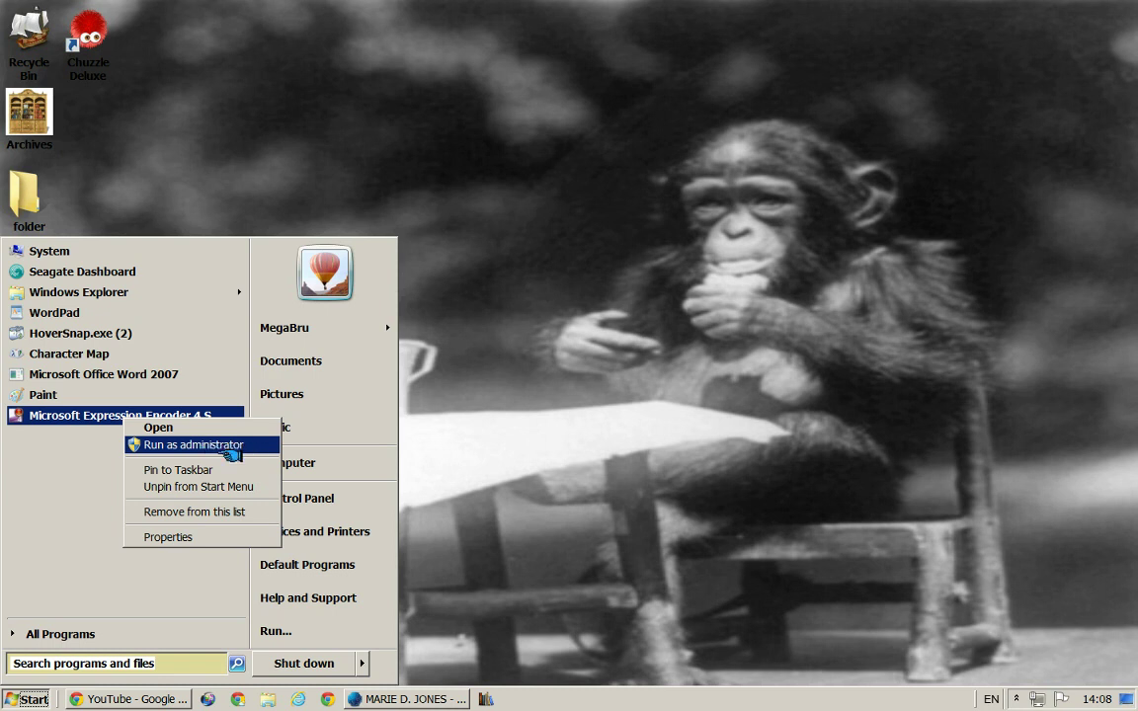
# - Open the Encoder 4 shortcut's Properties, view its program folder, then close both without changes
pyautogui.click(211, 538)
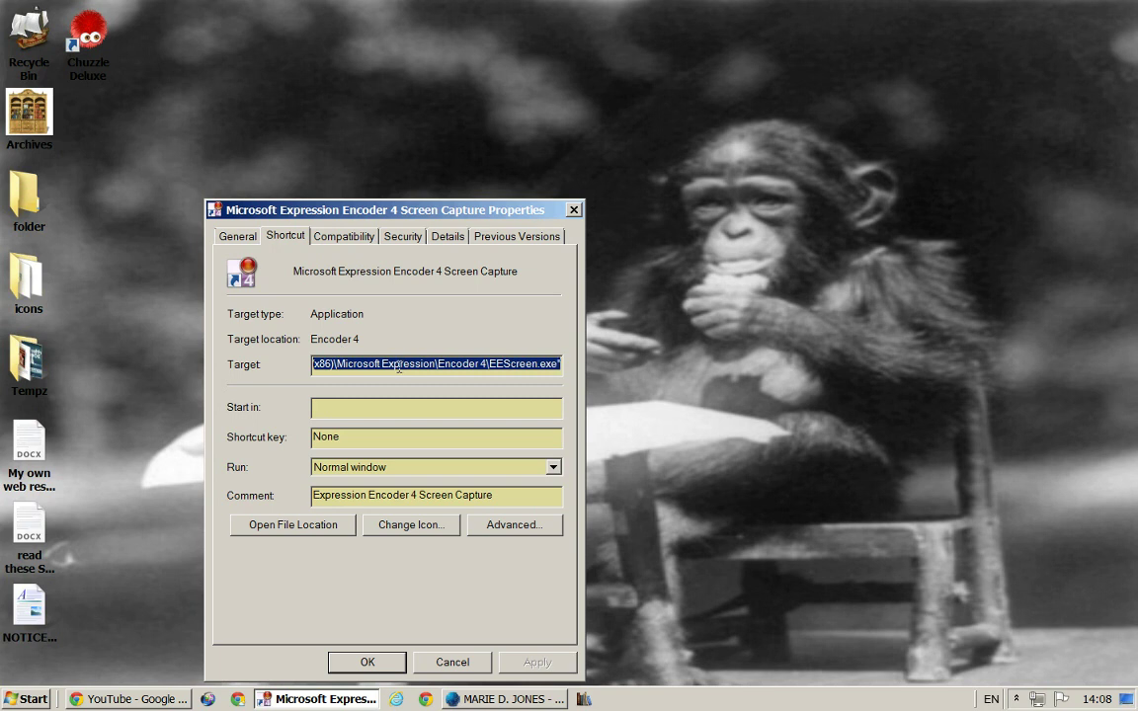
pyautogui.click(333, 527)
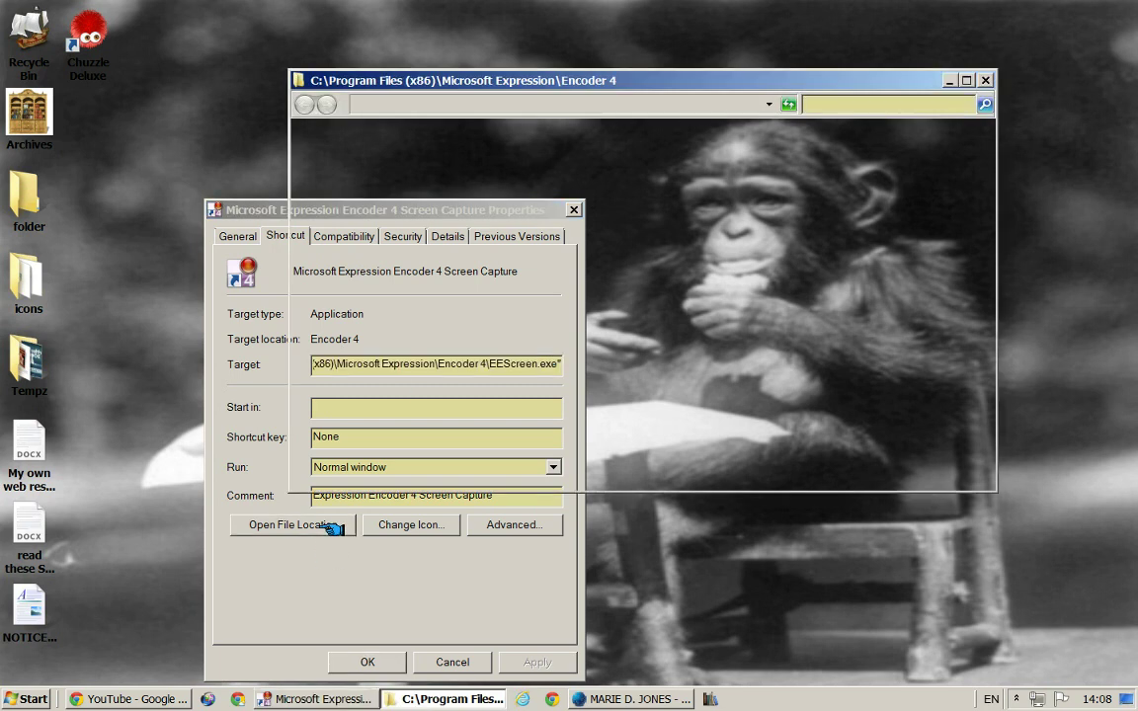
pyautogui.scroll(-2, 890, 336)
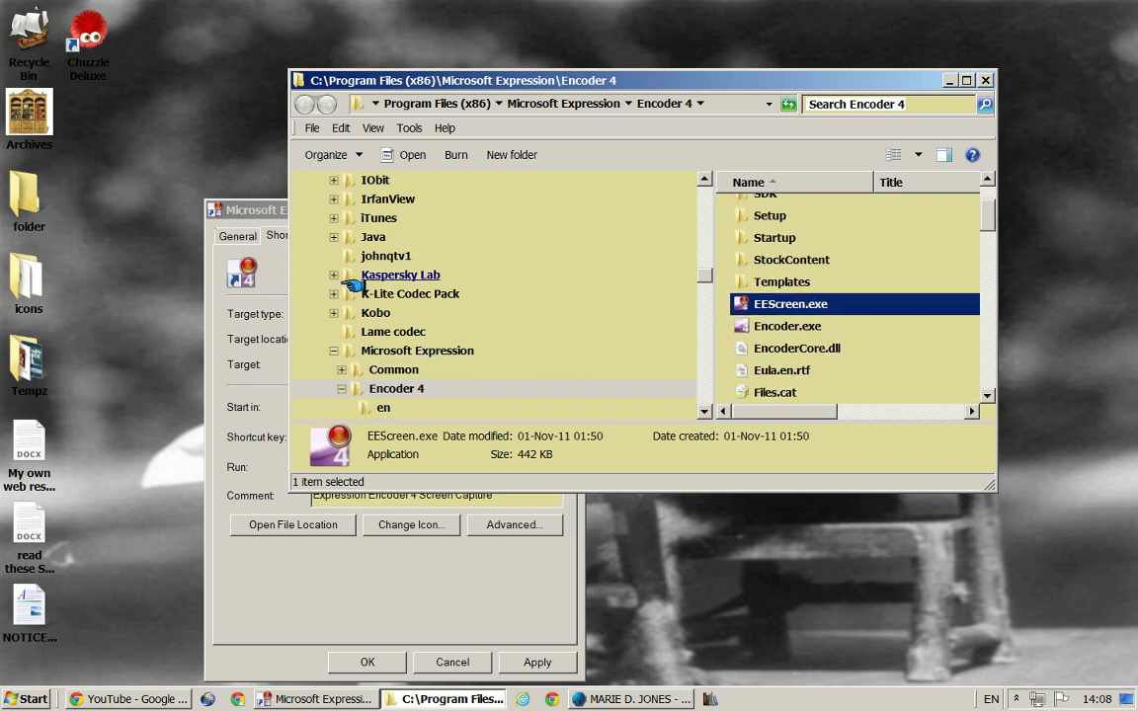
pyautogui.click(986, 80)
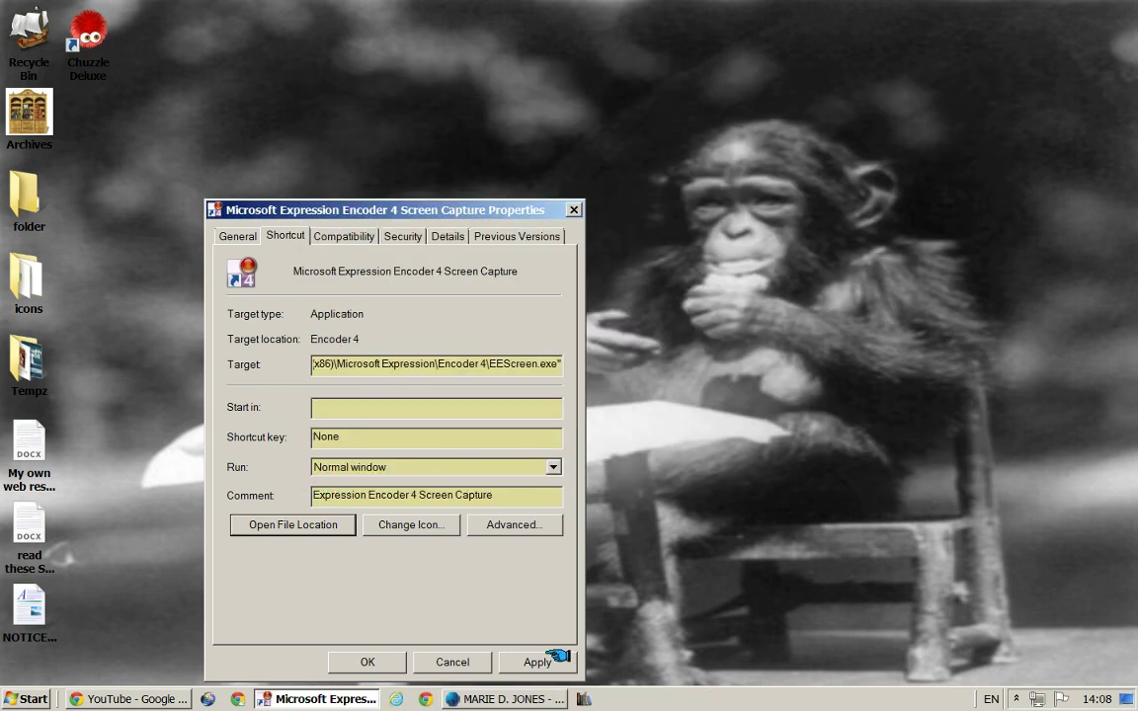
pyautogui.click(454, 662)
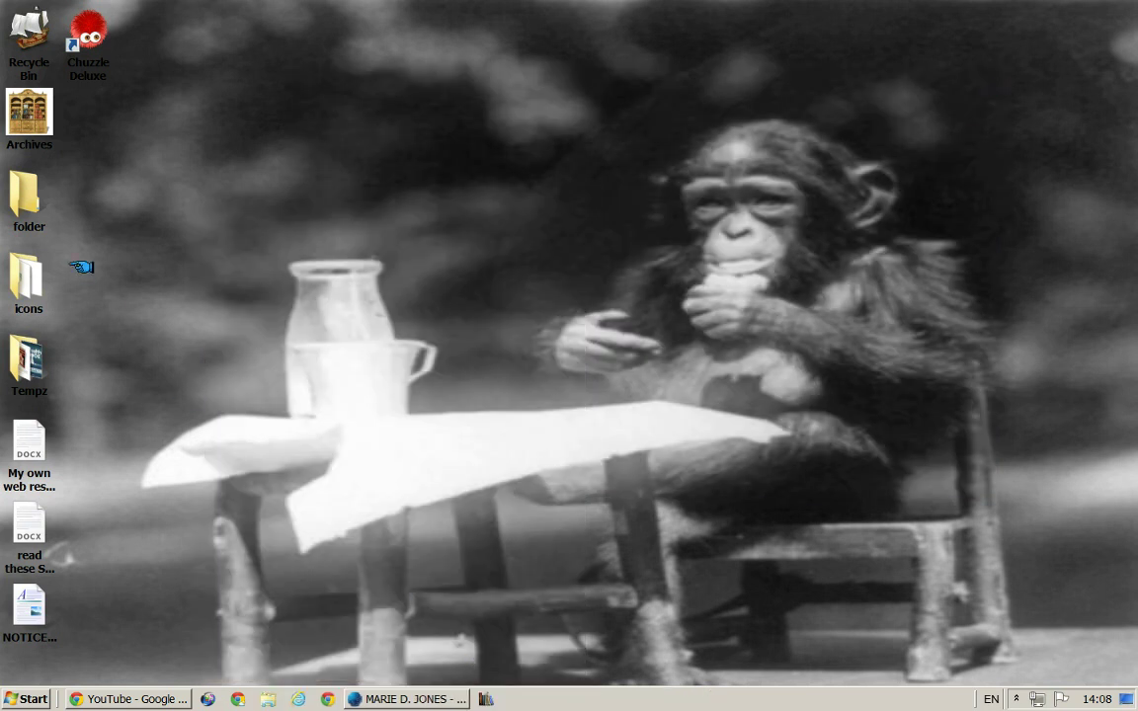
# - Launch OverDrive for Windows from Start > All Programs > OverDrive for Windows
pyautogui.click(32, 702)
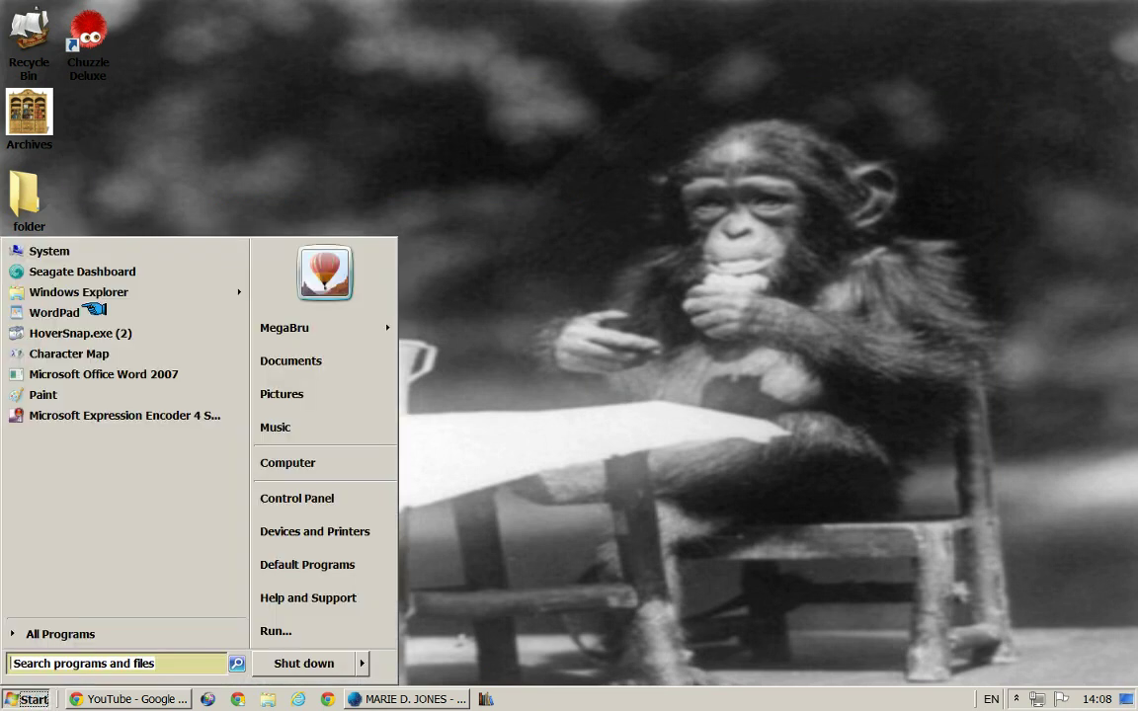
pyautogui.click(78, 637)
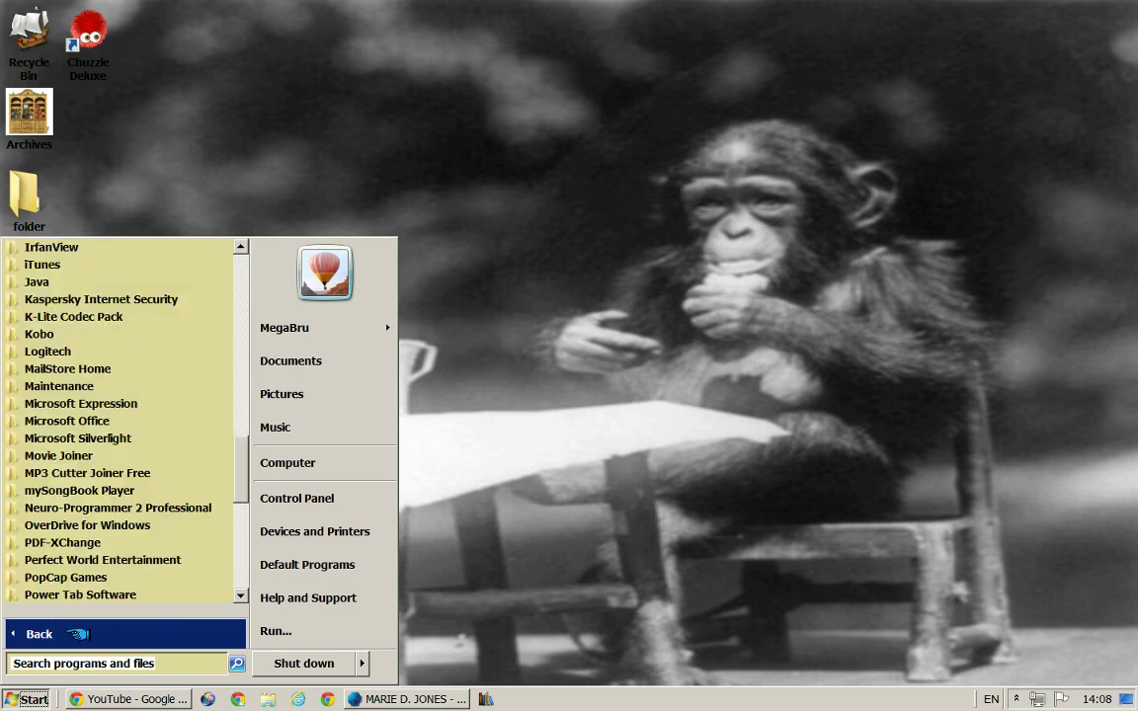
pyautogui.click(160, 531)
pyautogui.click(108, 542)
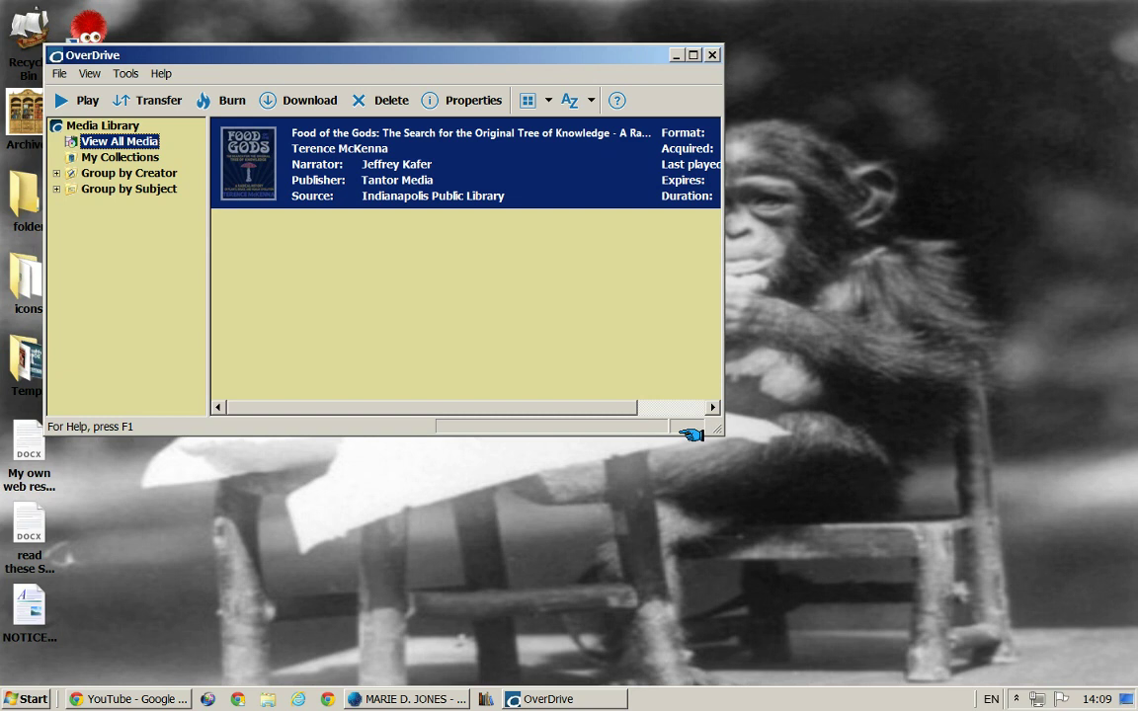
# - Move the OverDrive window, check its File menu and Food of the Gods actions, then minimise it
pyautogui.moveTo(574, 63); pyautogui.dragTo(728, 108)
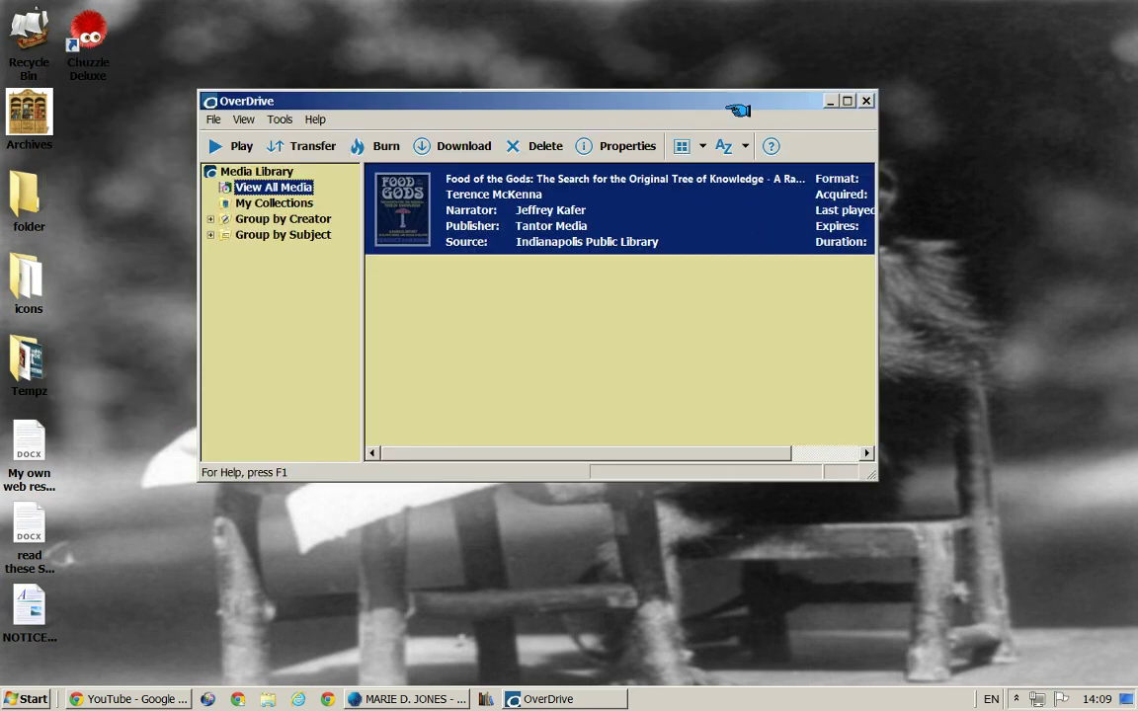
pyautogui.click(216, 122)
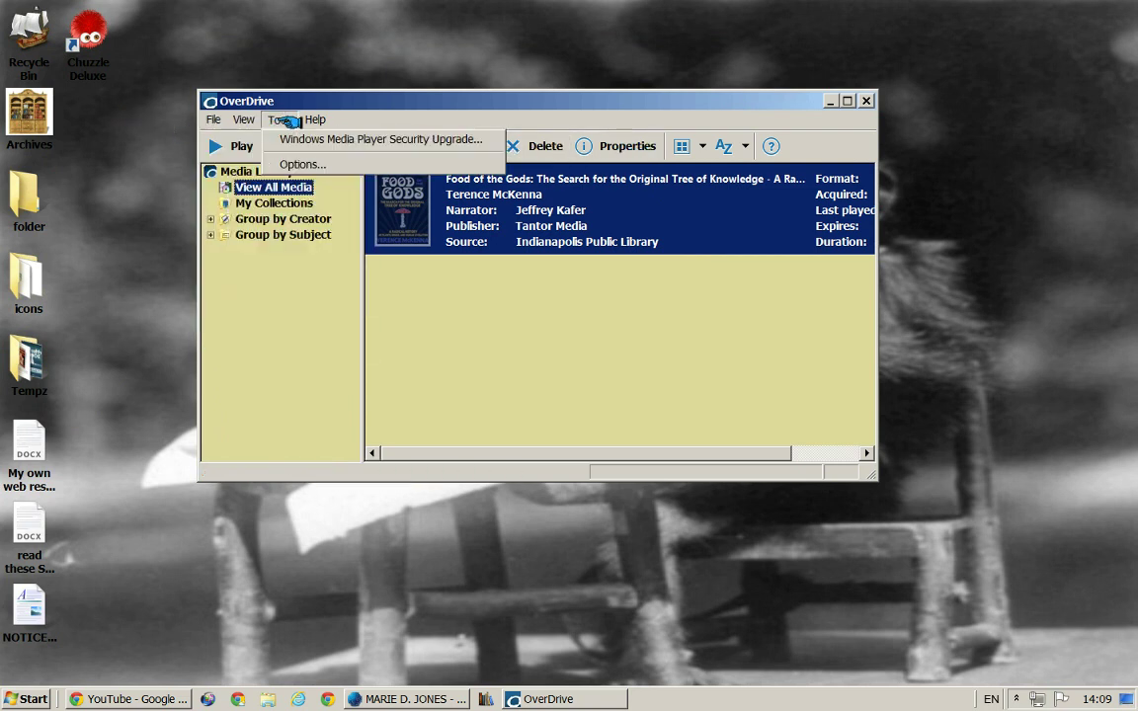
pyautogui.moveTo(316, 119)
pyautogui.click(508, 326)
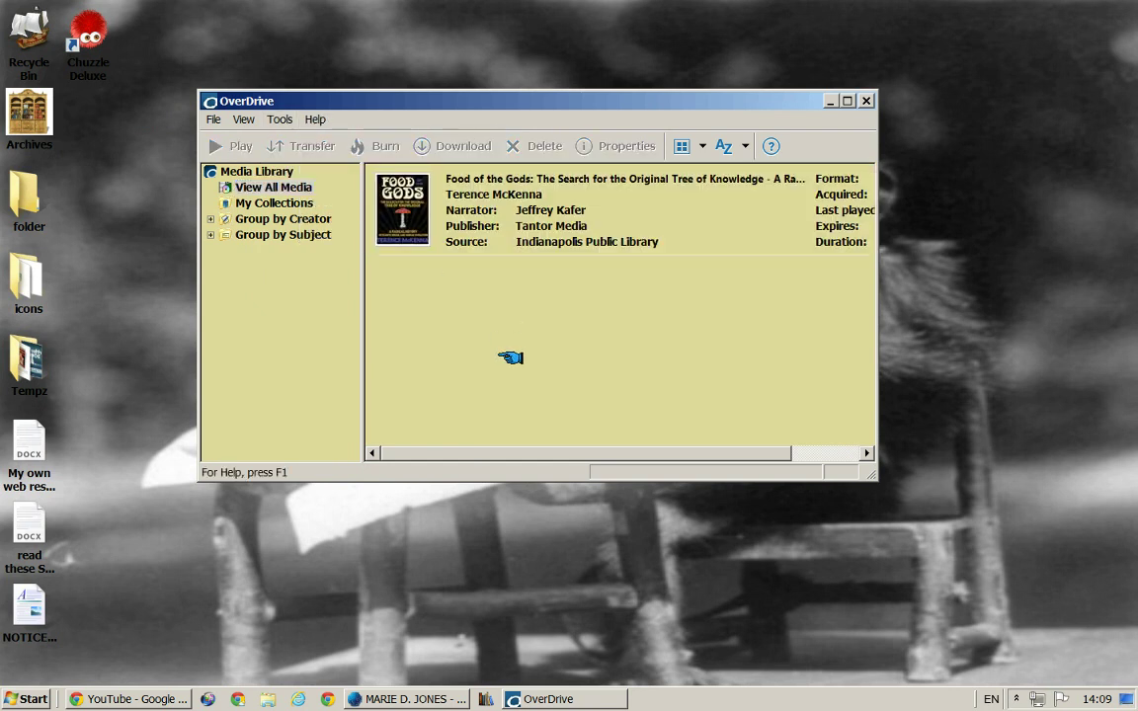
pyautogui.rightClick(489, 234)
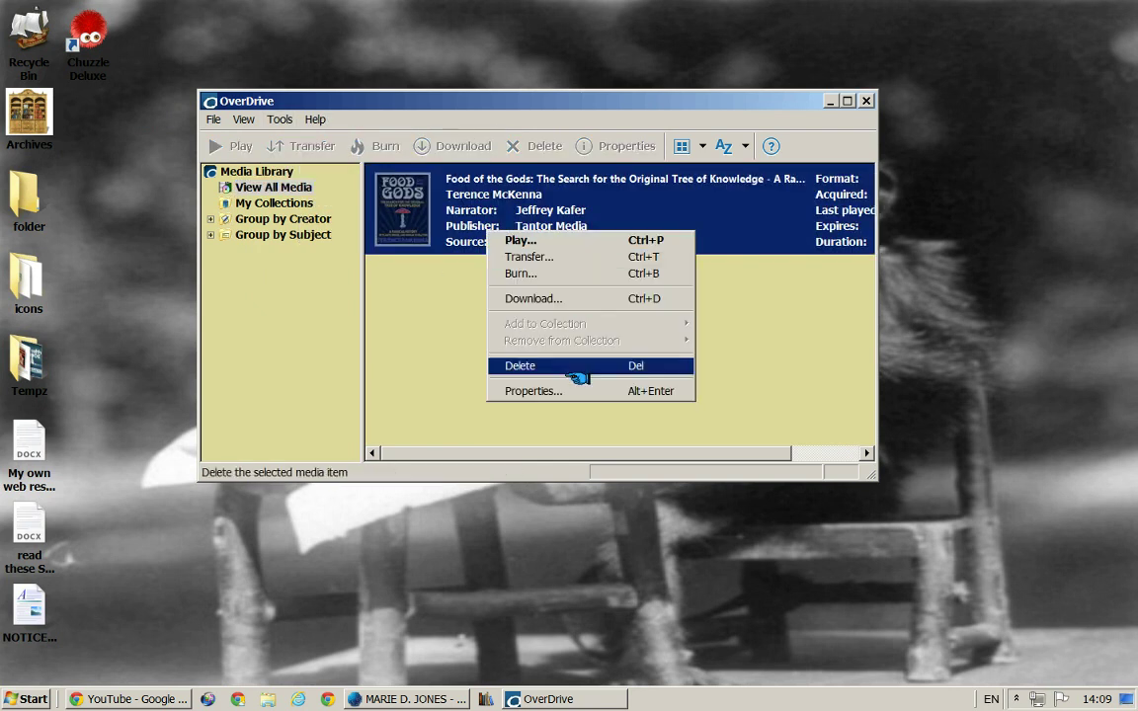
pyautogui.click(689, 103)
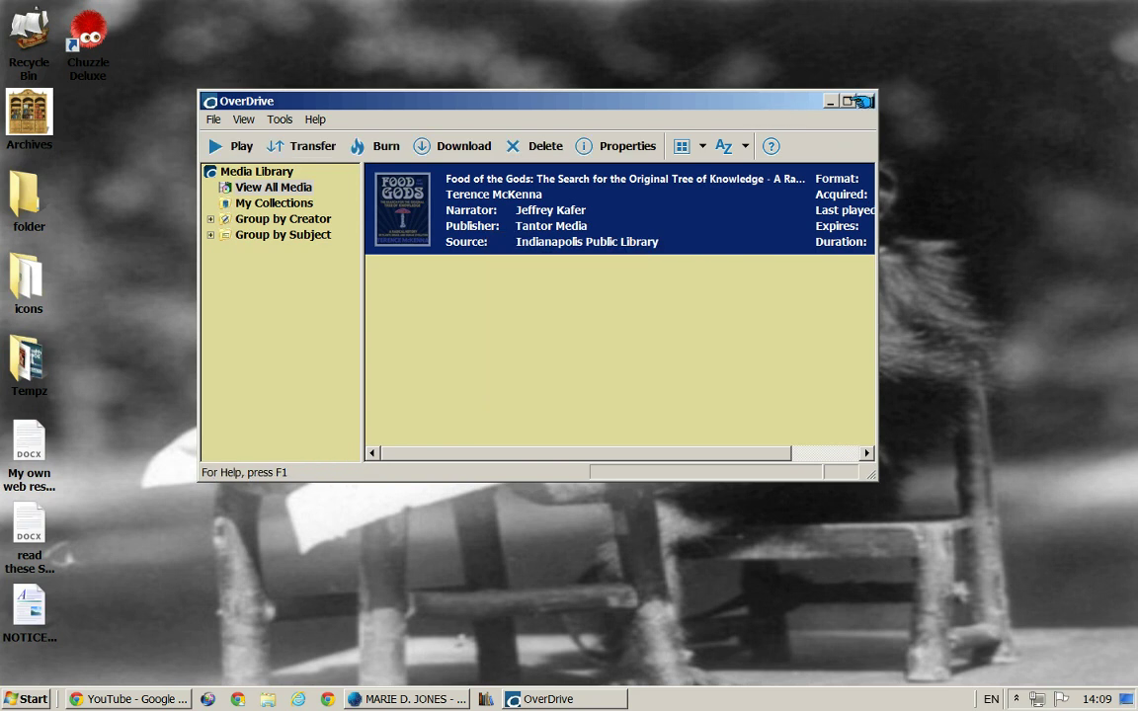
pyautogui.press('super+d')
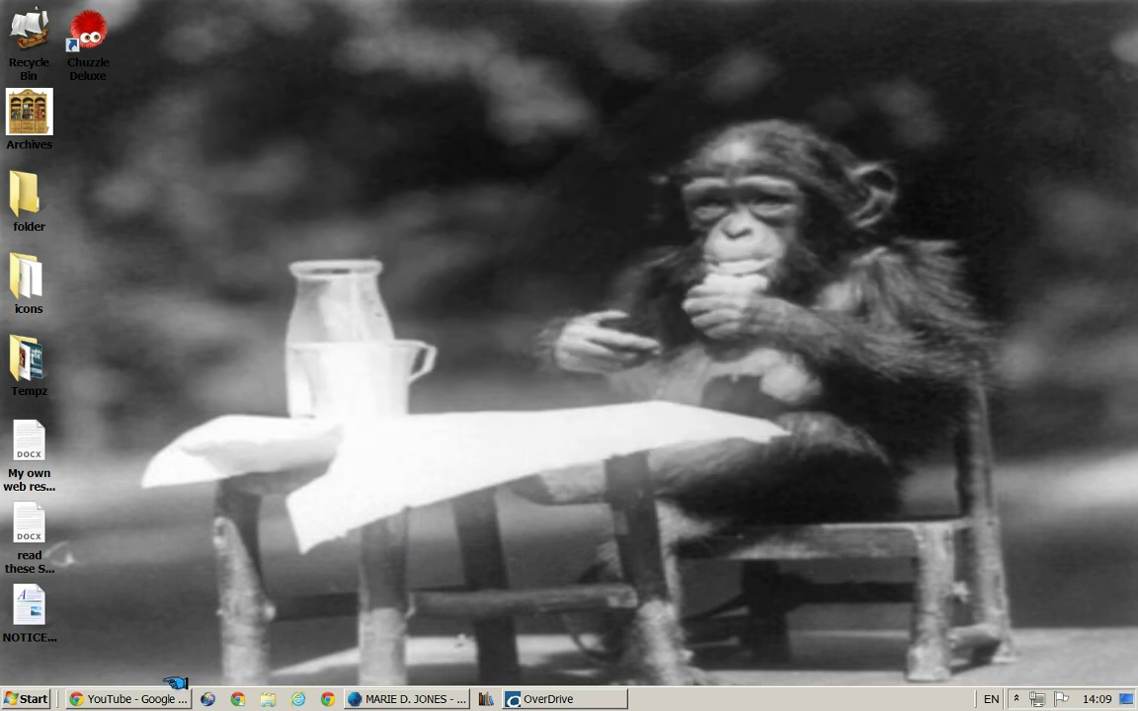
# - Restore YouTube in Chrome, check its menus, move the RAWIllumination bookmark, then open LinkedIn
pyautogui.click(131, 699)
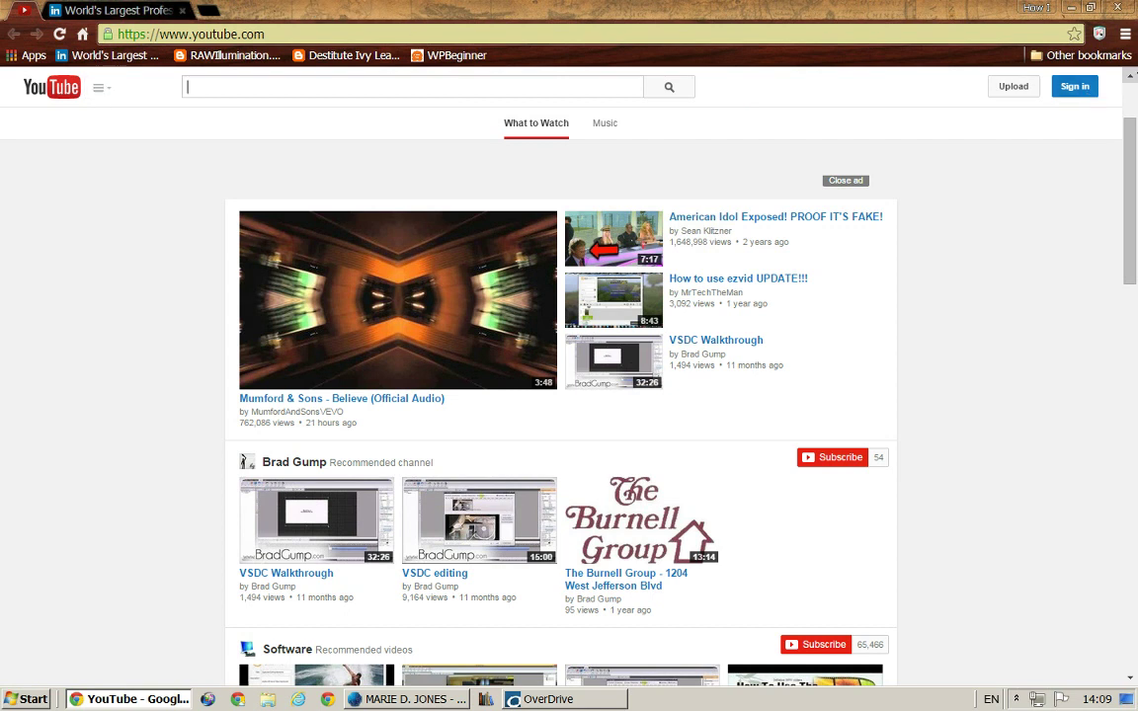
pyautogui.click(1126, 34)
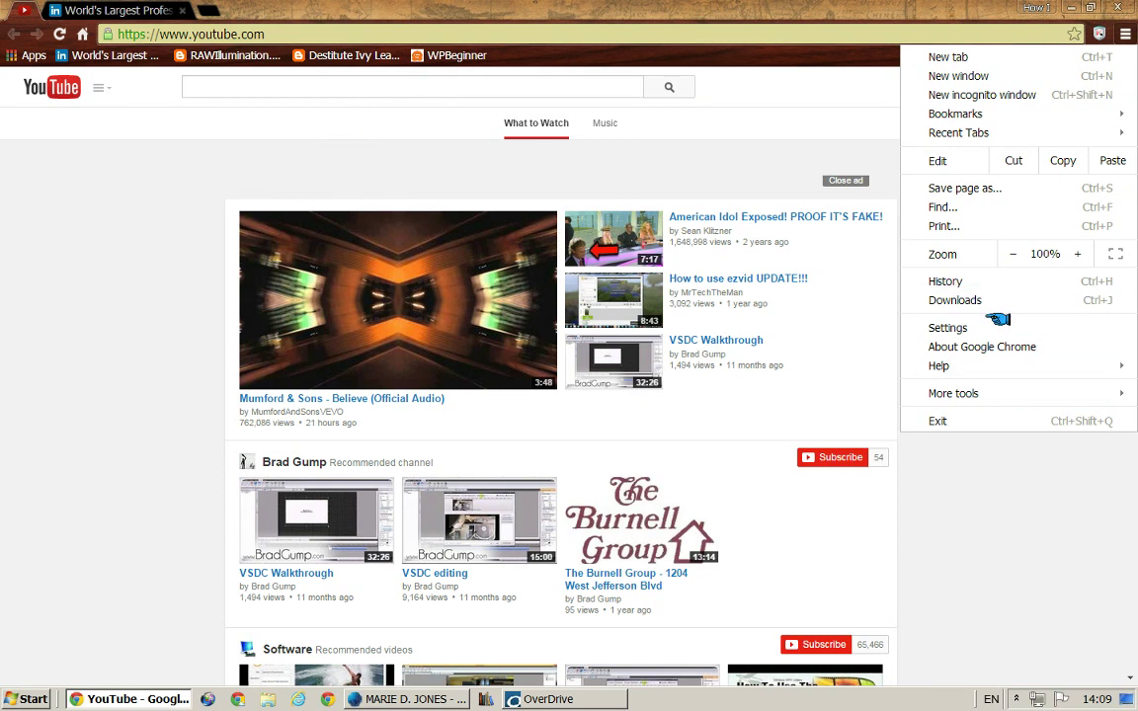
pyautogui.click(883, 13)
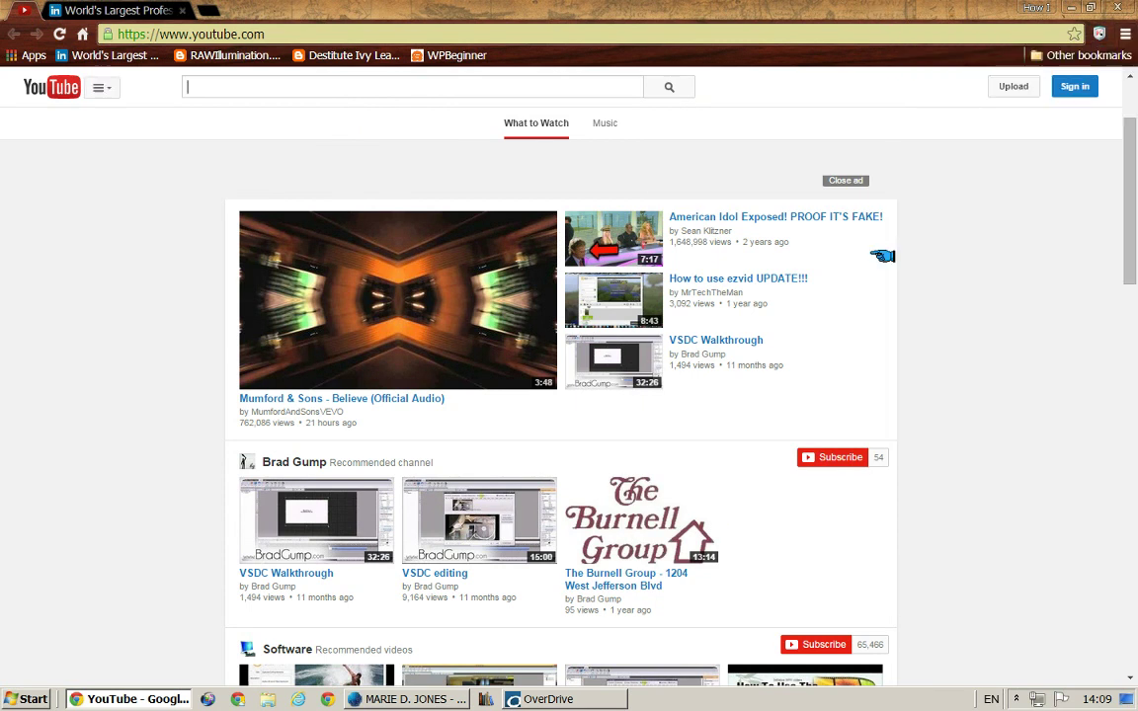
pyautogui.rightClick(946, 326)
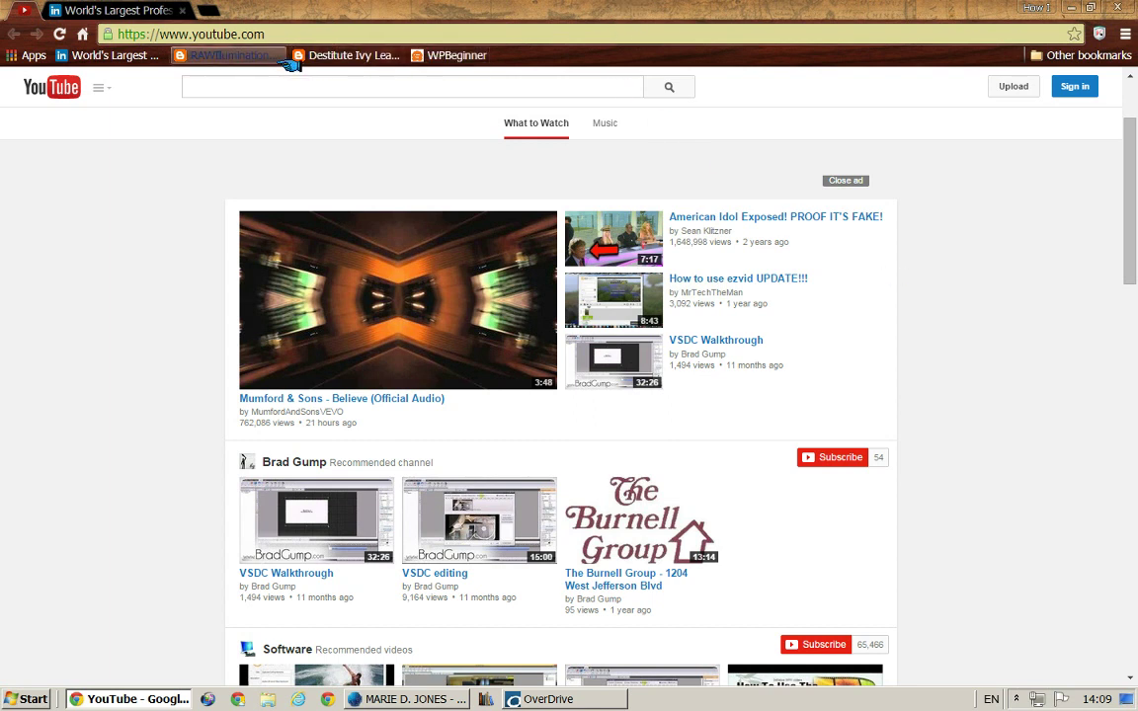
pyautogui.moveTo(289, 65); pyautogui.dragTo(435, 57)
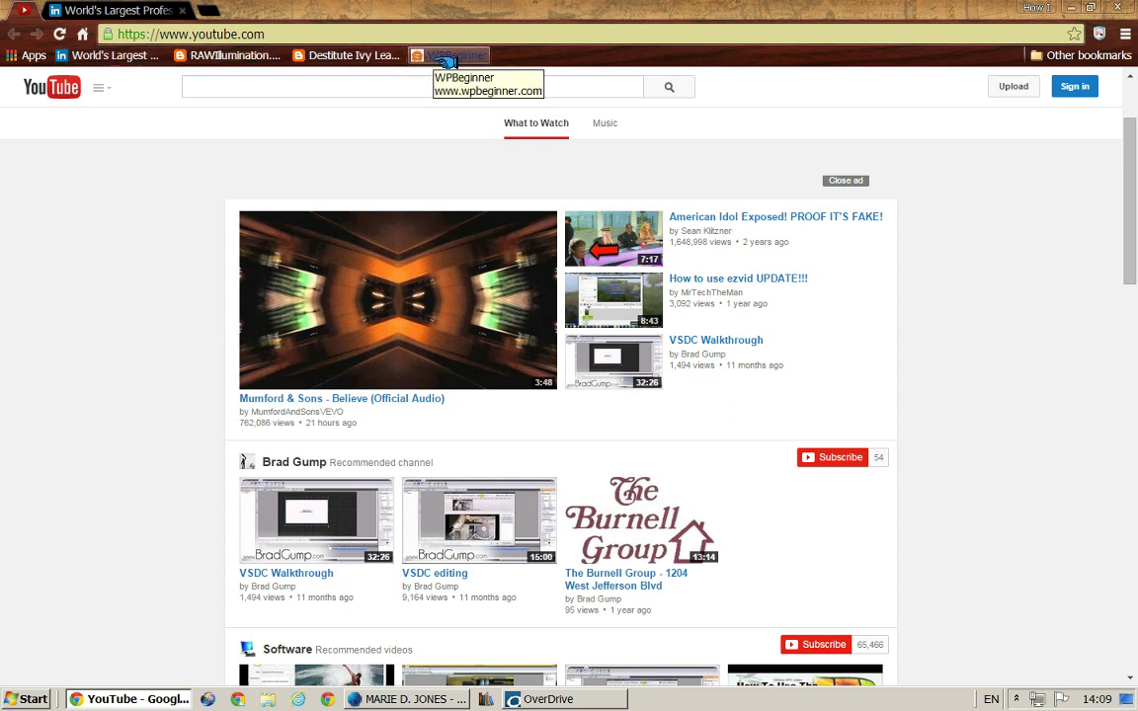
pyautogui.click(126, 12)
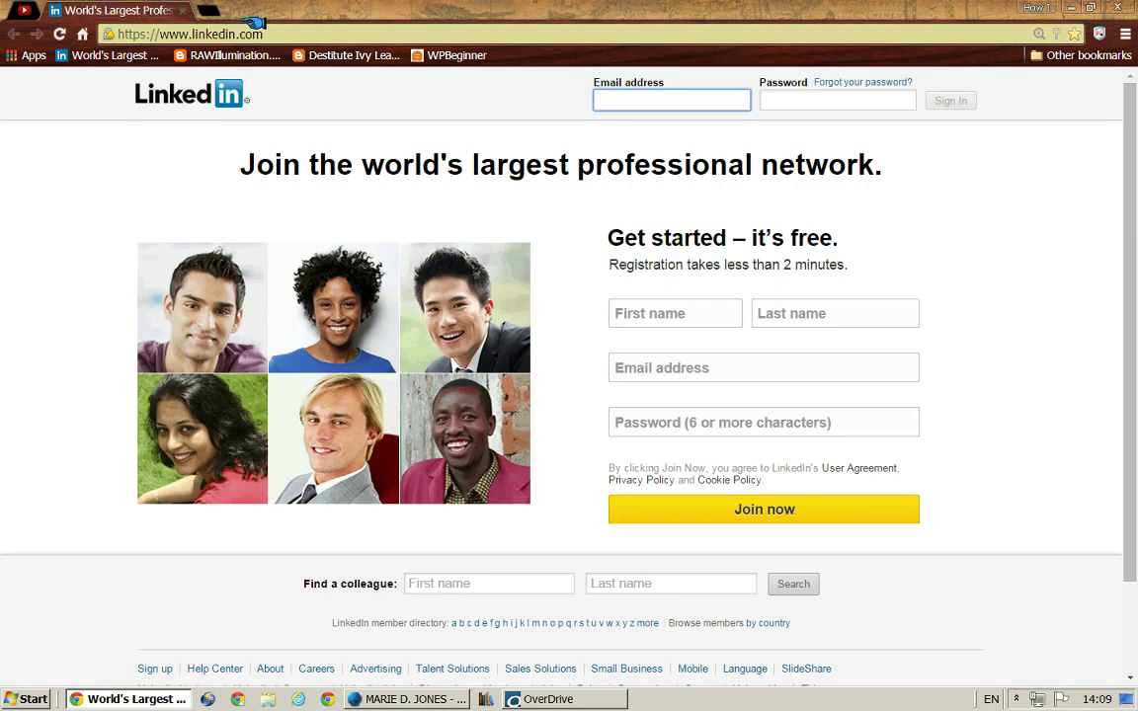
# - Bring Firefox forward on the OverDrive Help 'error 1003' results and look through its menus
pyautogui.click(450, 700)
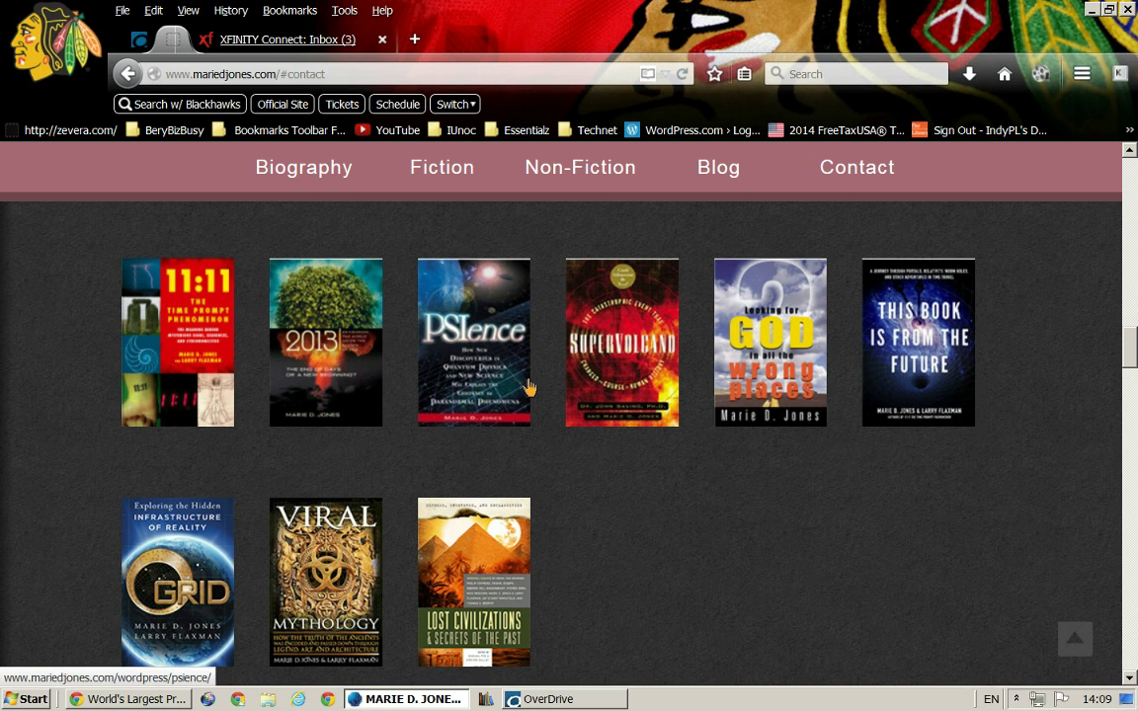
pyautogui.click(145, 40)
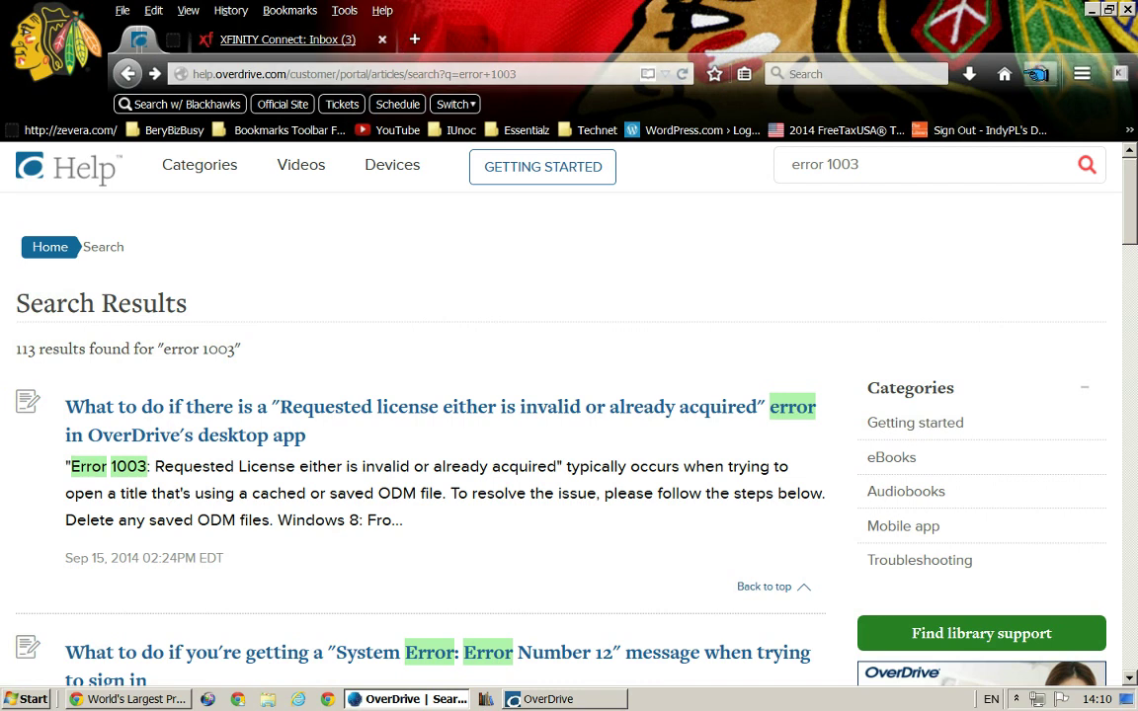
pyautogui.click(1082, 74)
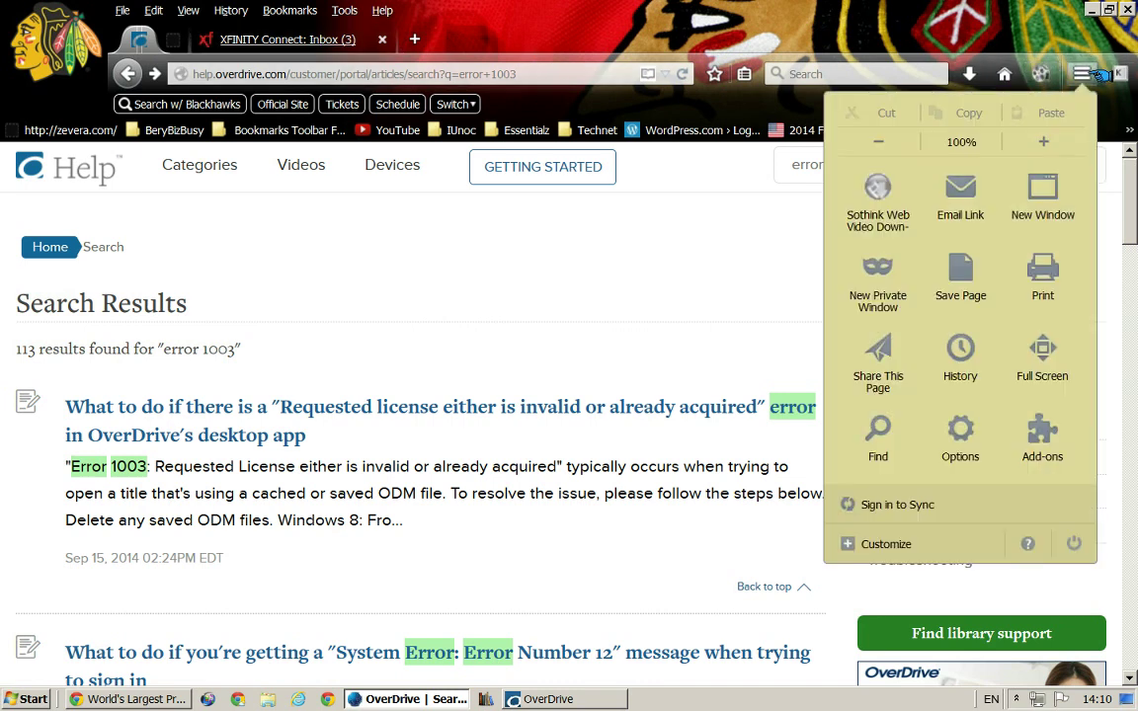
pyautogui.click(1096, 74)
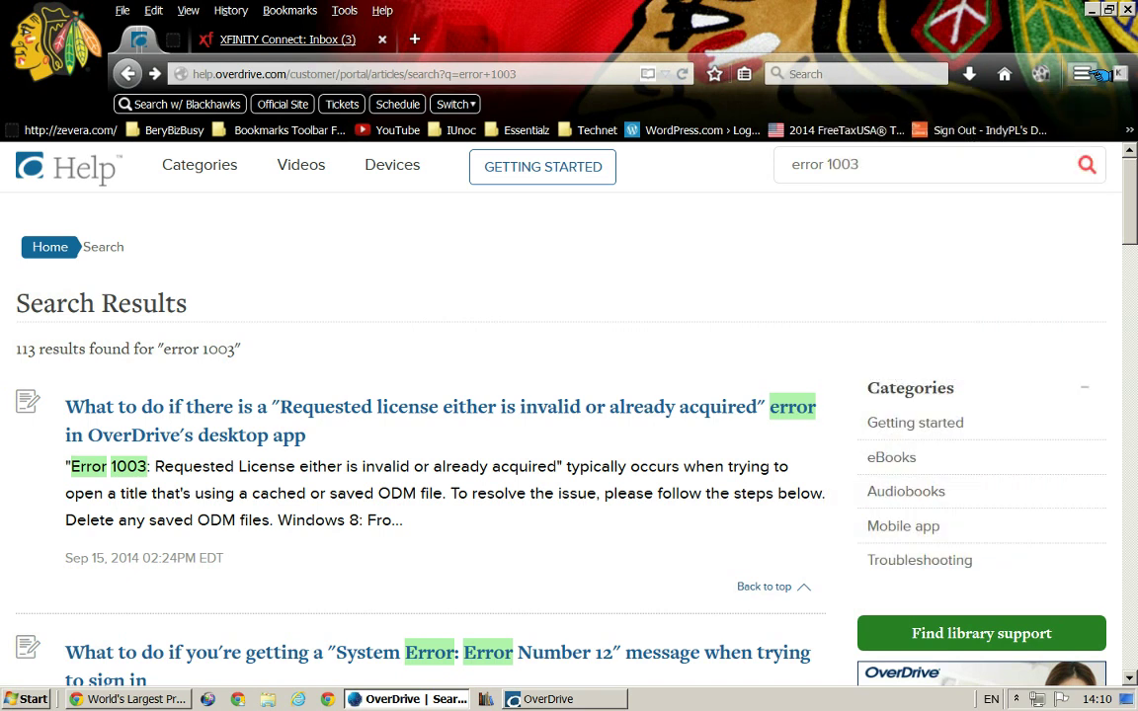
pyautogui.click(231, 10)
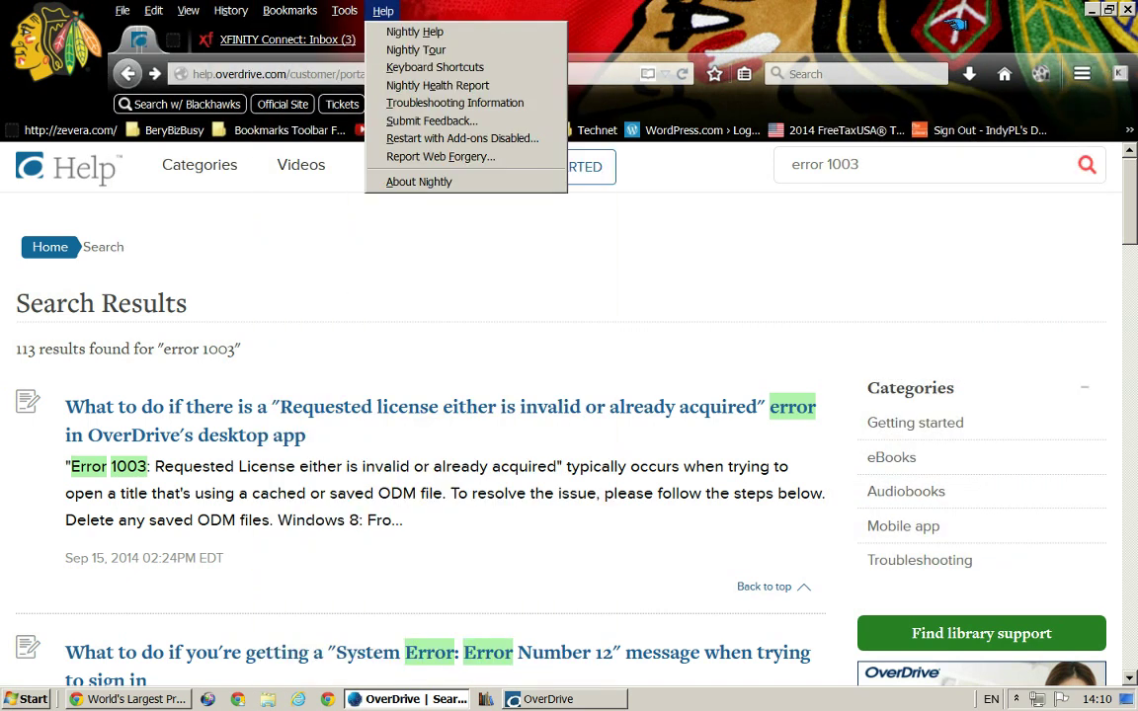
pyautogui.click(872, 27)
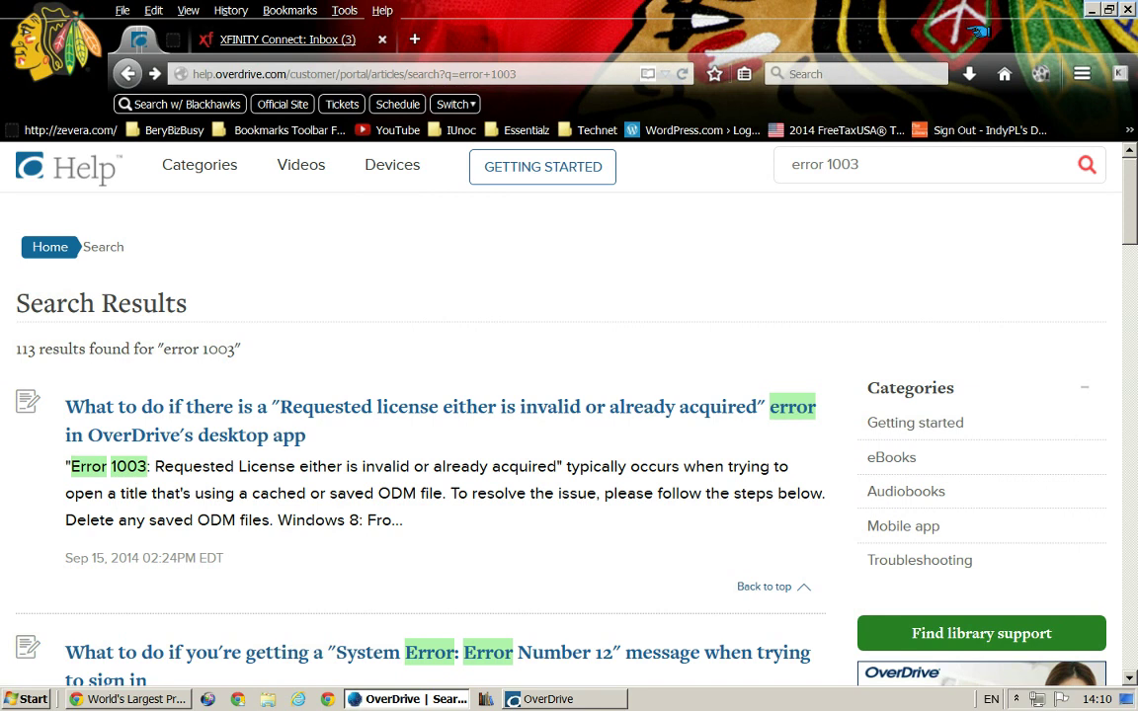
# - Restore Firefox down from maximised and minimise the LinkedIn Chrome window
pyautogui.click(1109, 9)
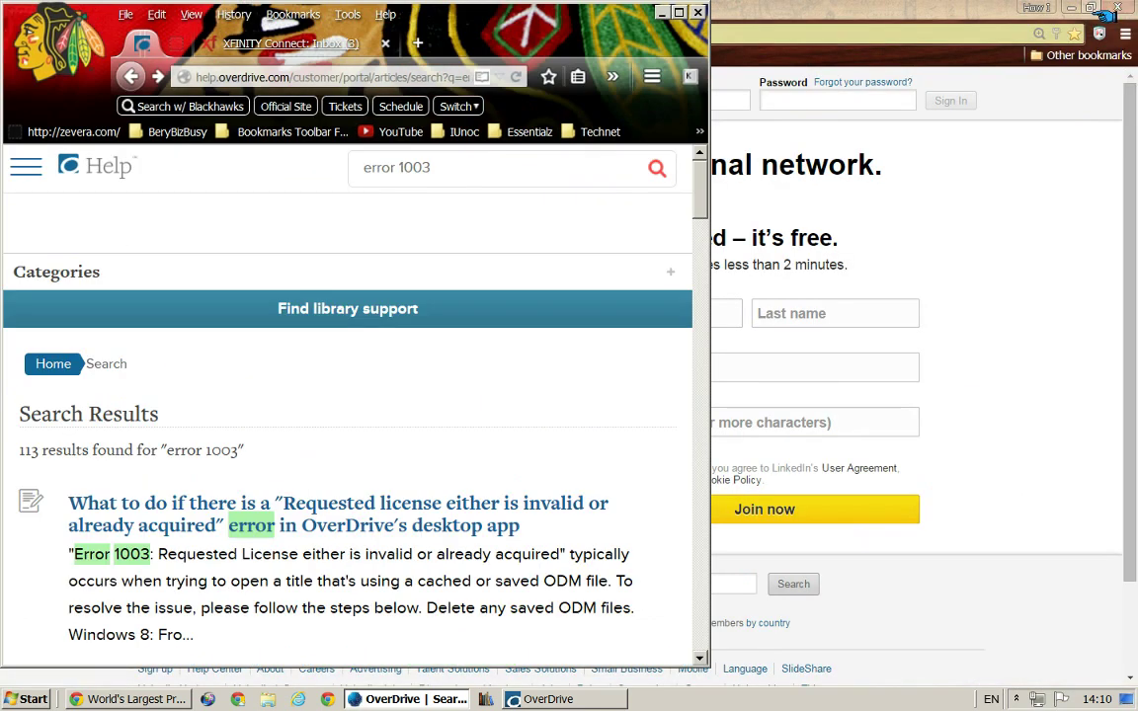
pyautogui.click(1104, 15)
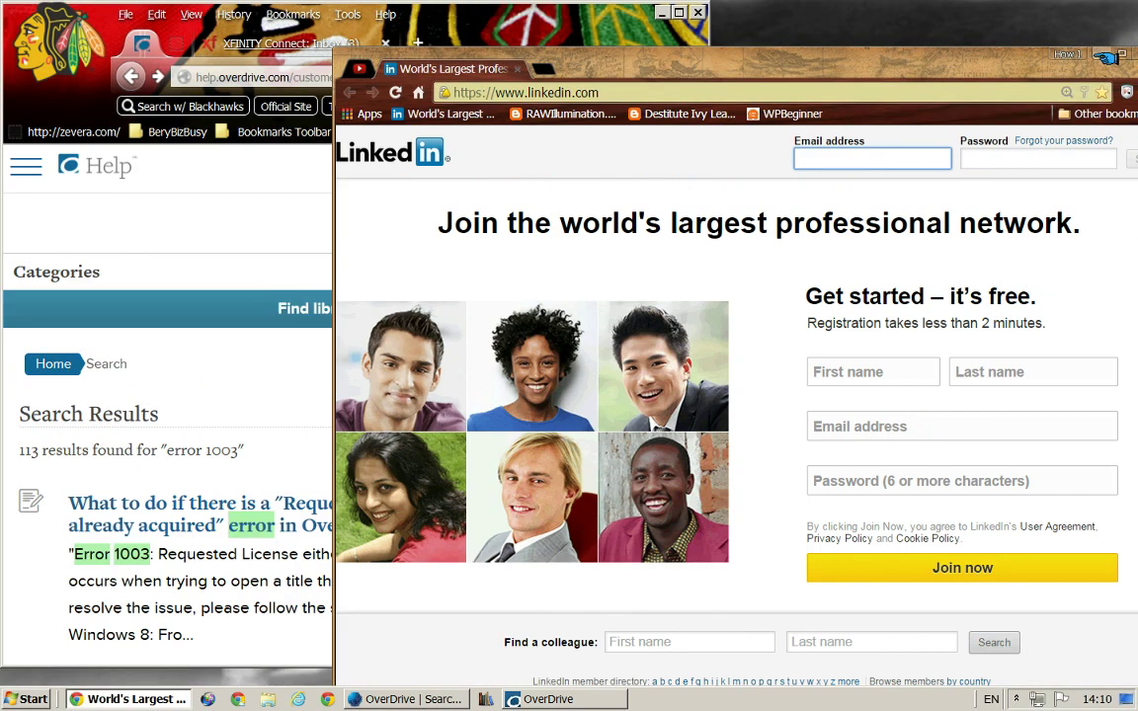
pyautogui.click(1105, 54)
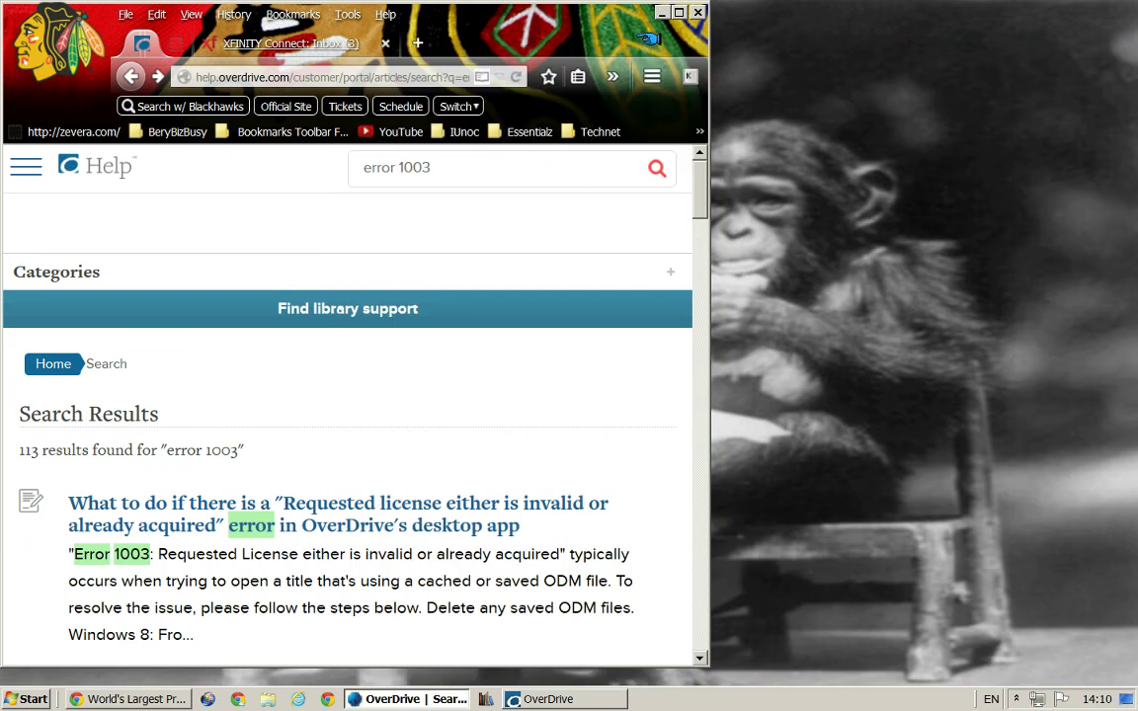
# - Minimise Firefox and bring up the New submenu of the desktop's right-click menu
pyautogui.click(667, 12)
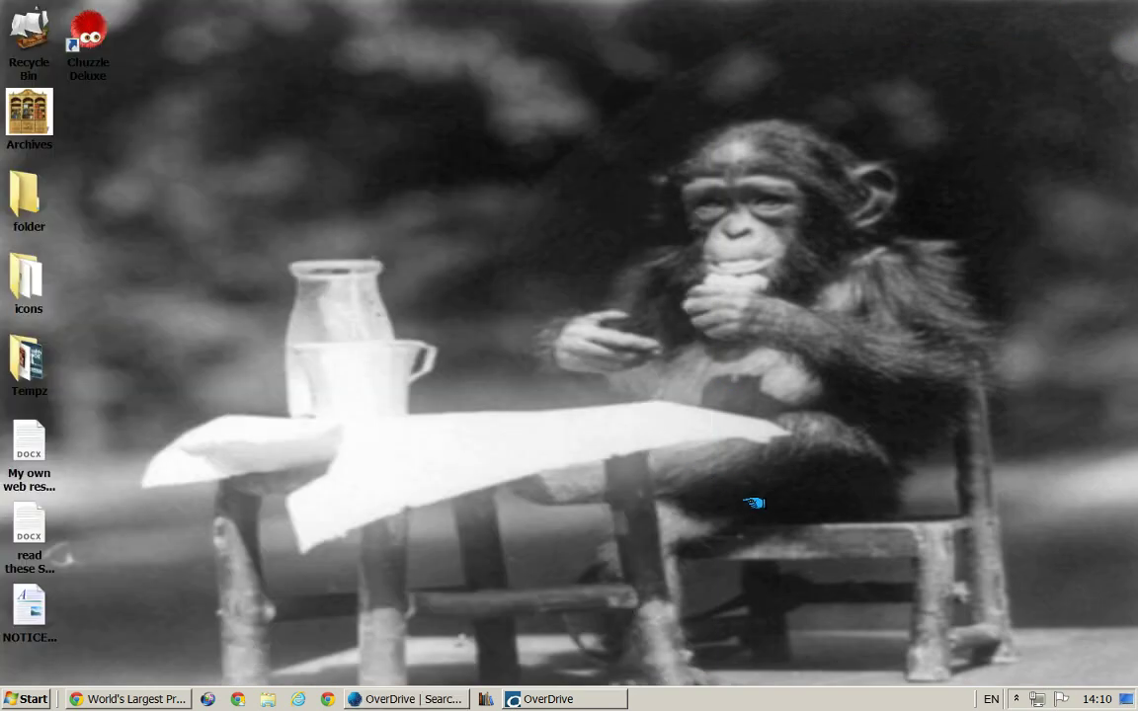
pyautogui.rightClick(585, 456)
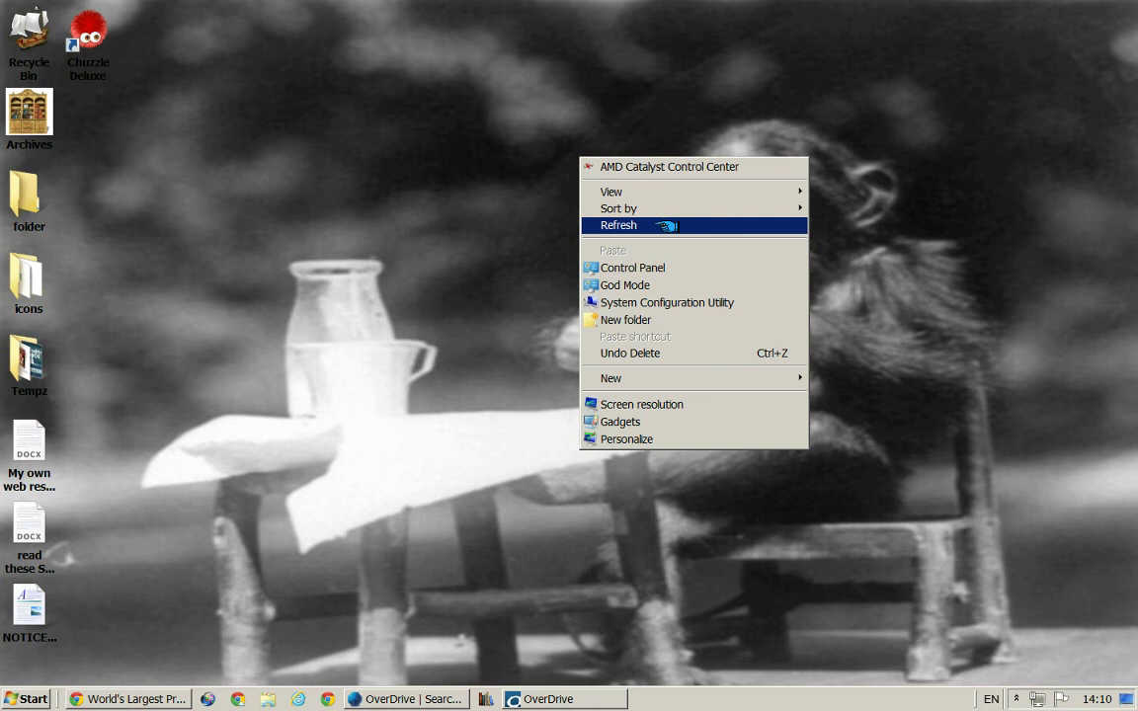
pyautogui.moveTo(644, 379)
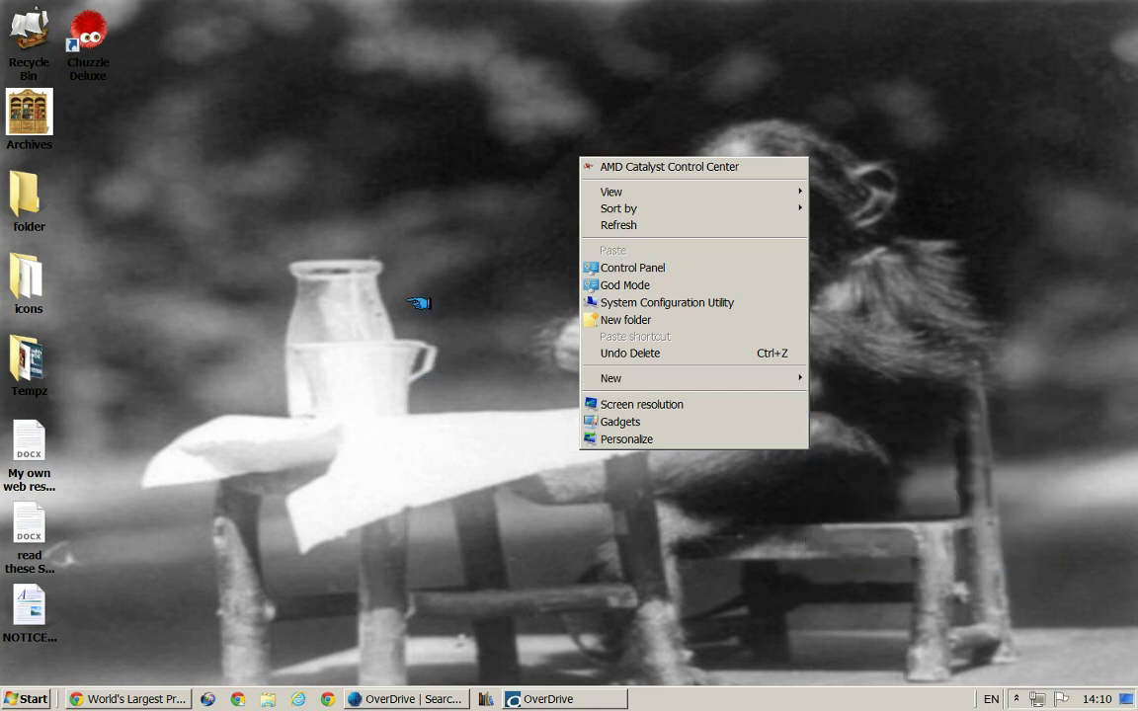
# - Start a new desktop shortcut and browse Computer's drives for a target
pyautogui.moveTo(719, 380)
pyautogui.click(837, 396)
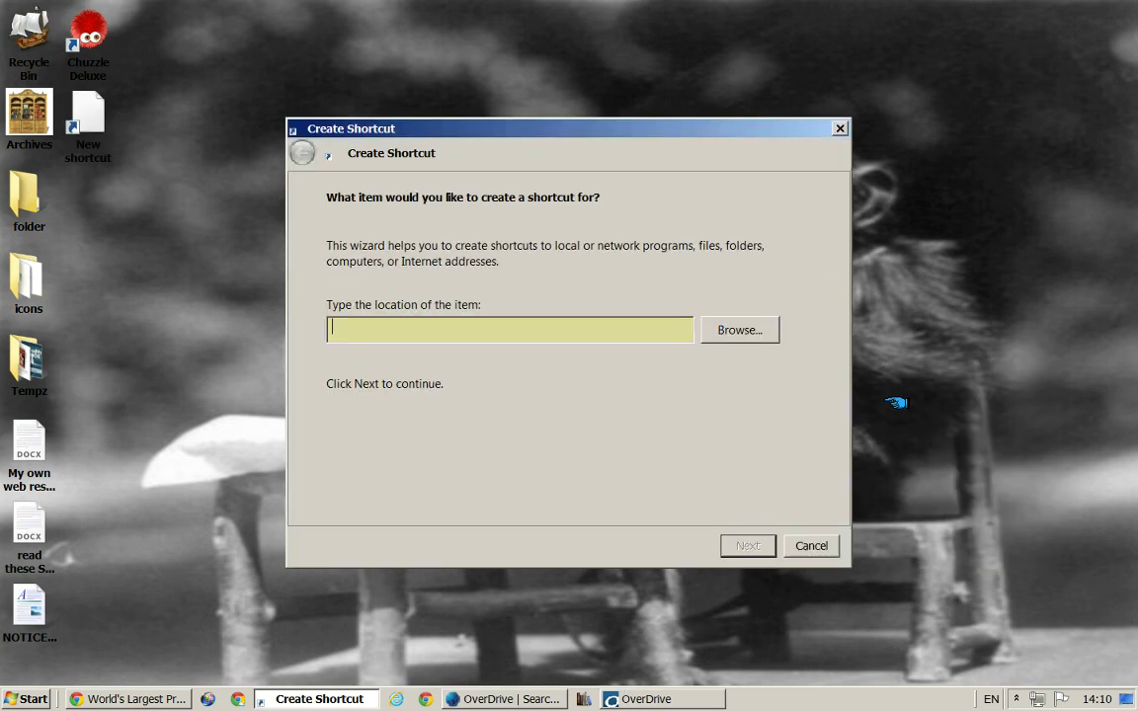
pyautogui.click(747, 332)
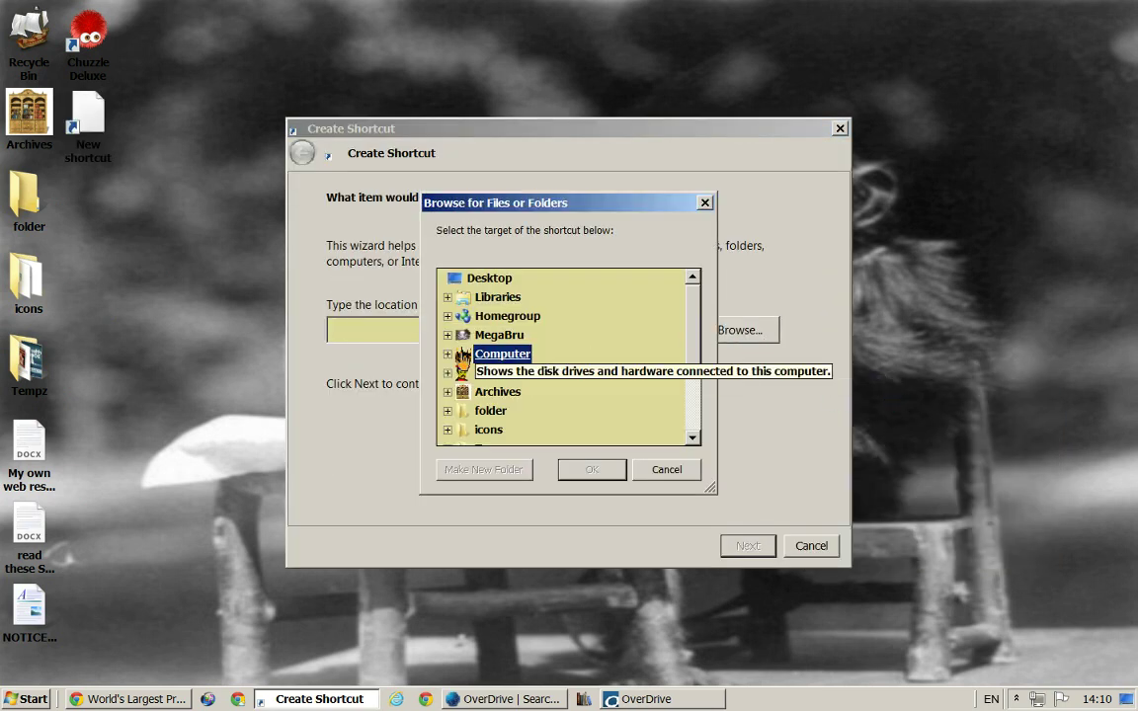
pyautogui.click(449, 353)
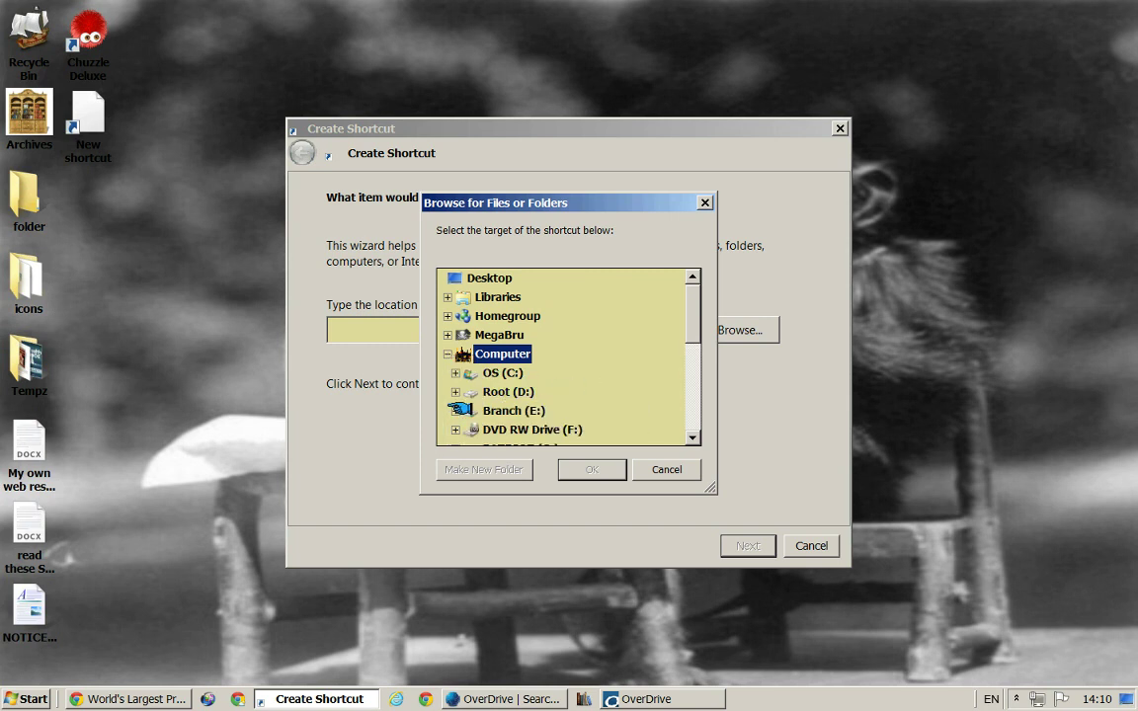
pyautogui.scroll(-2, 598, 385)
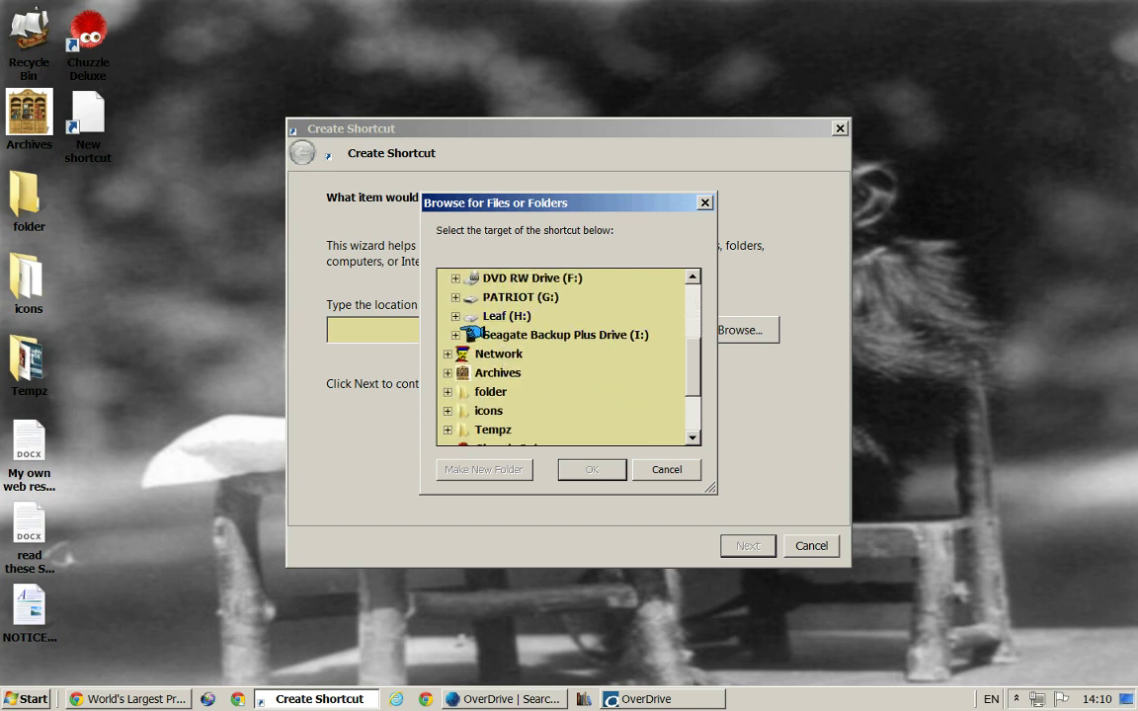
pyautogui.scroll(2, 636, 307)
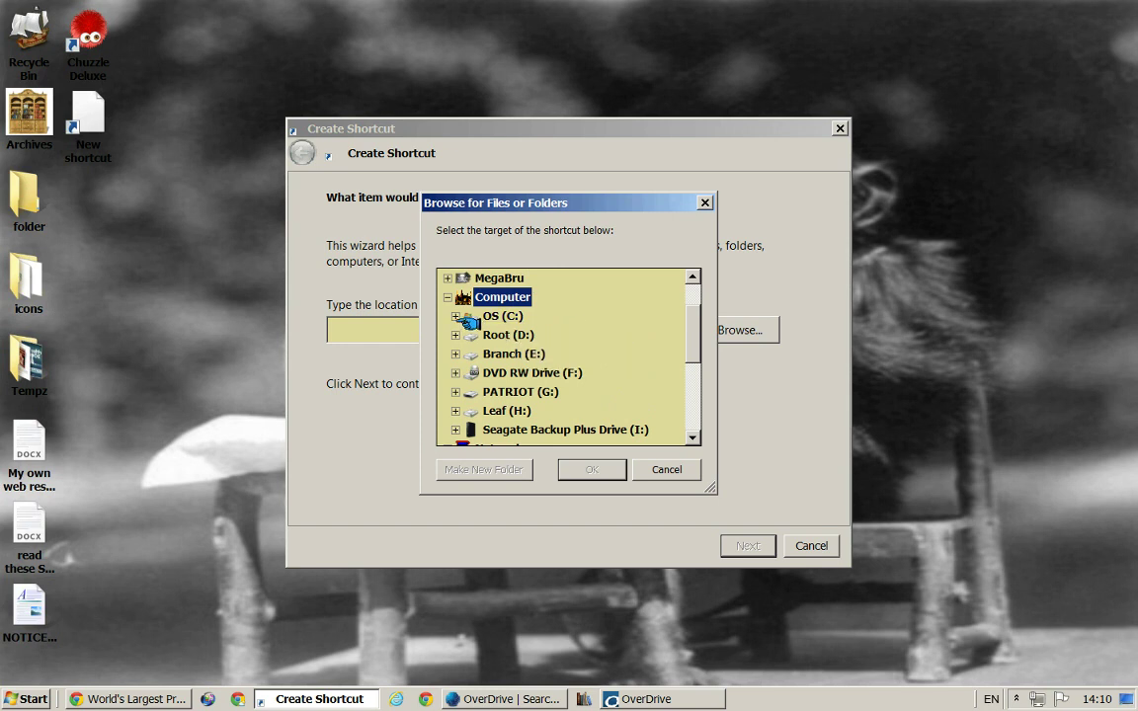
# - Expand OS (C:) and Program Files (x86), then cancel browsing and the shortcut wizard
pyautogui.click(458, 317)
pyautogui.scroll(-3, 494, 365)
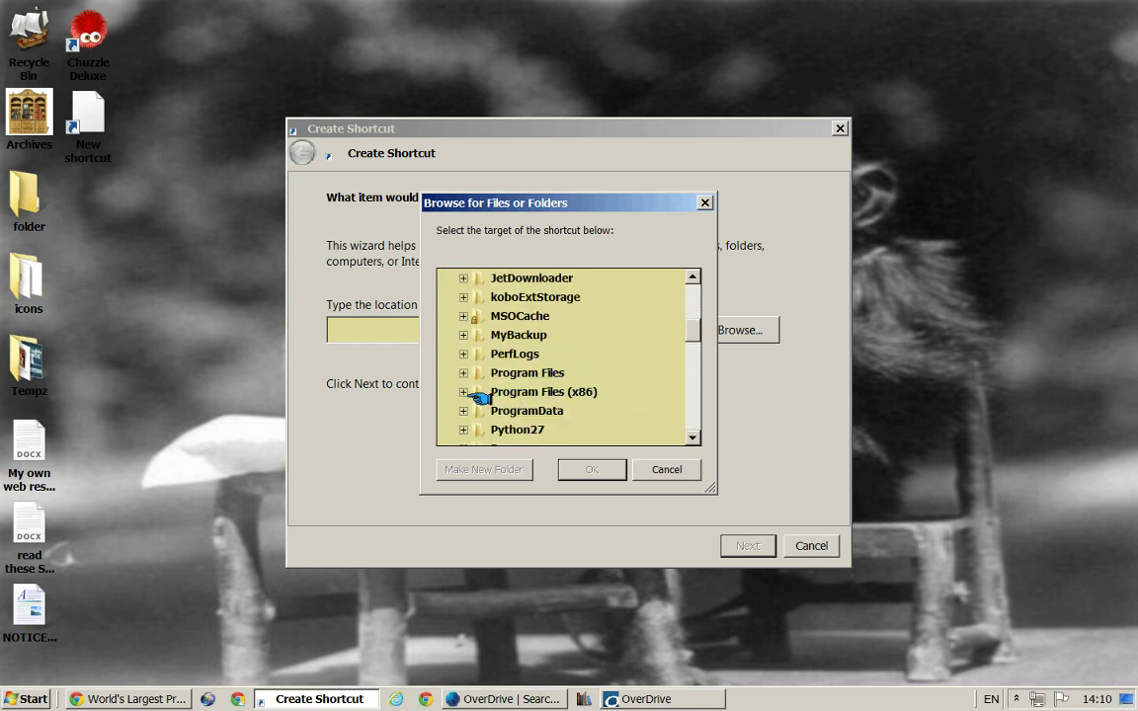
pyautogui.click(468, 393)
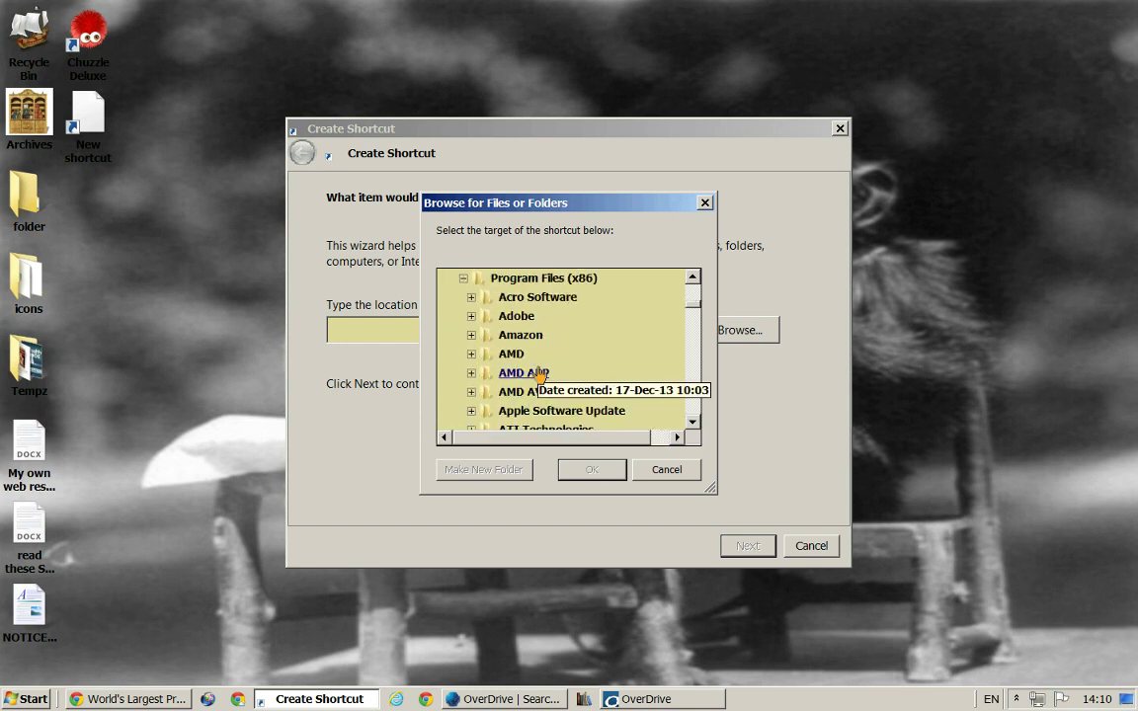
pyautogui.click(678, 469)
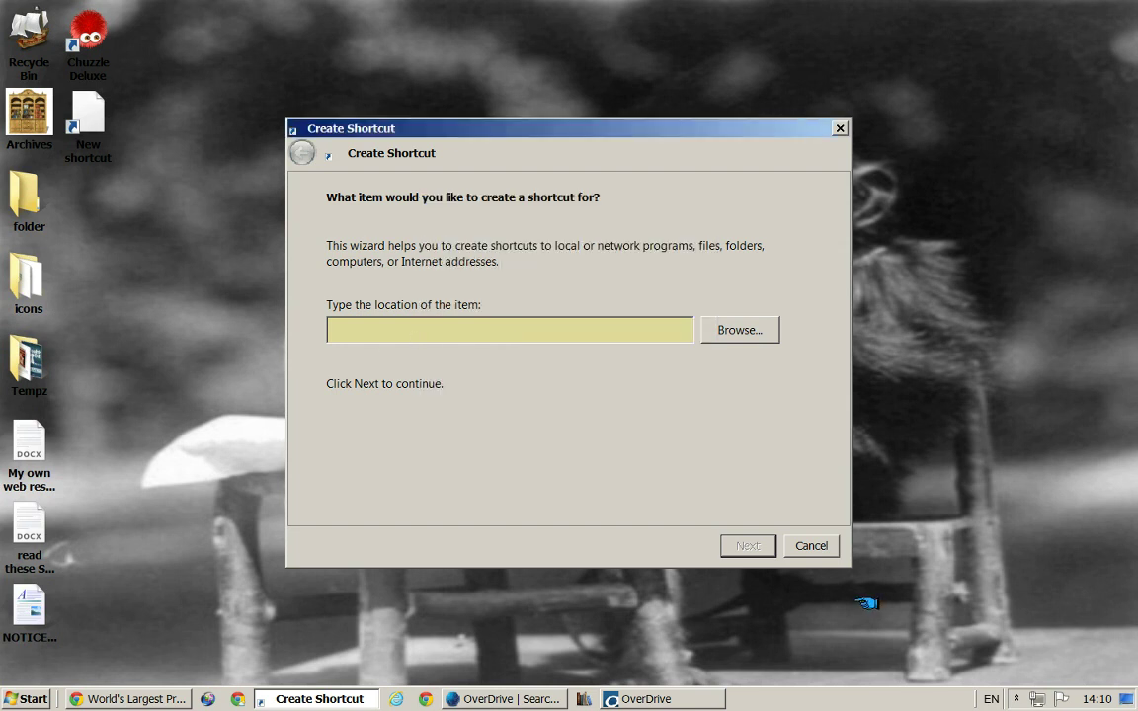
pyautogui.click(812, 546)
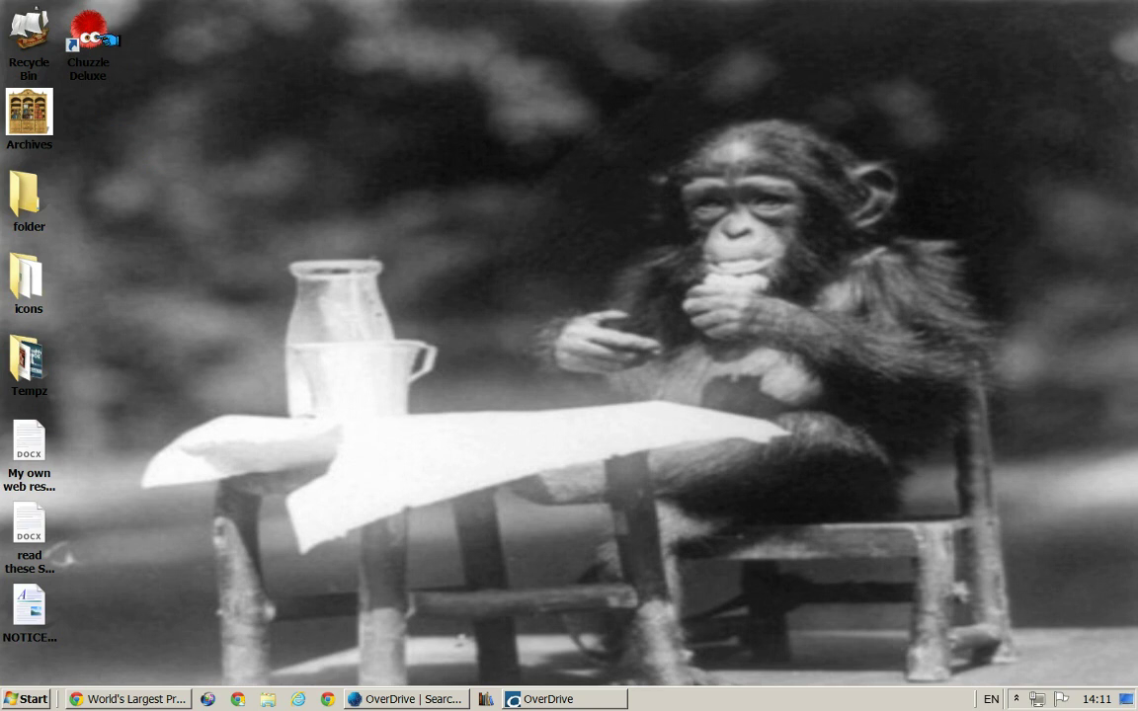
pyautogui.rightClick(99, 36)
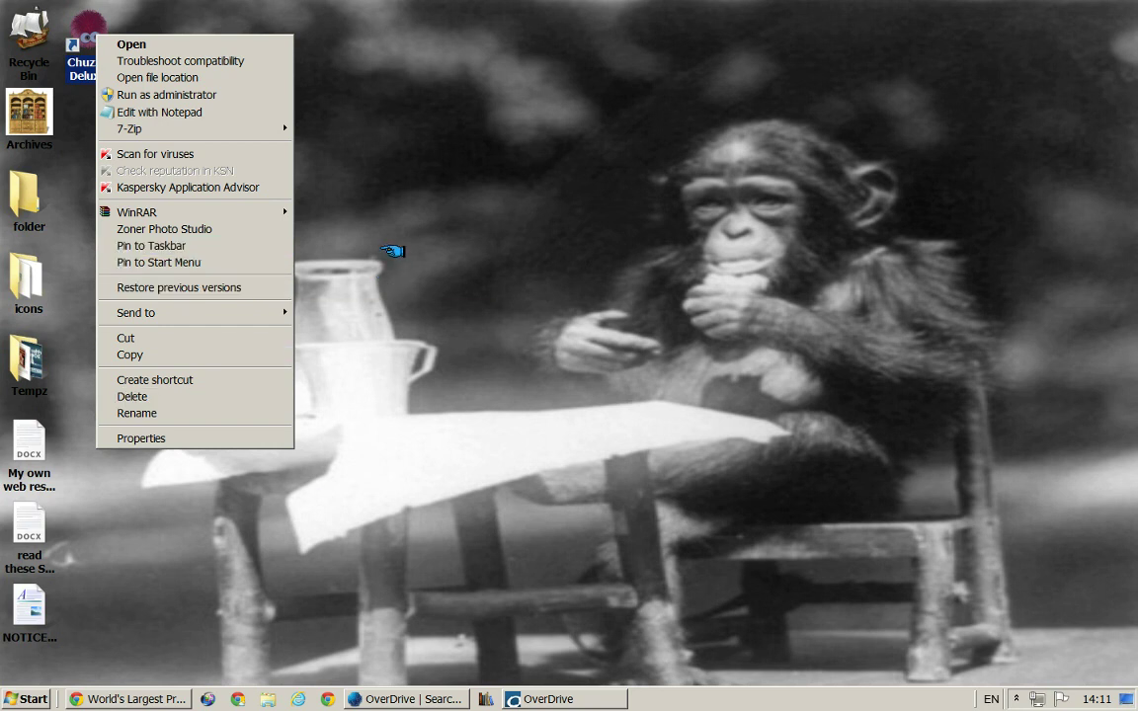
pyautogui.click(534, 438)
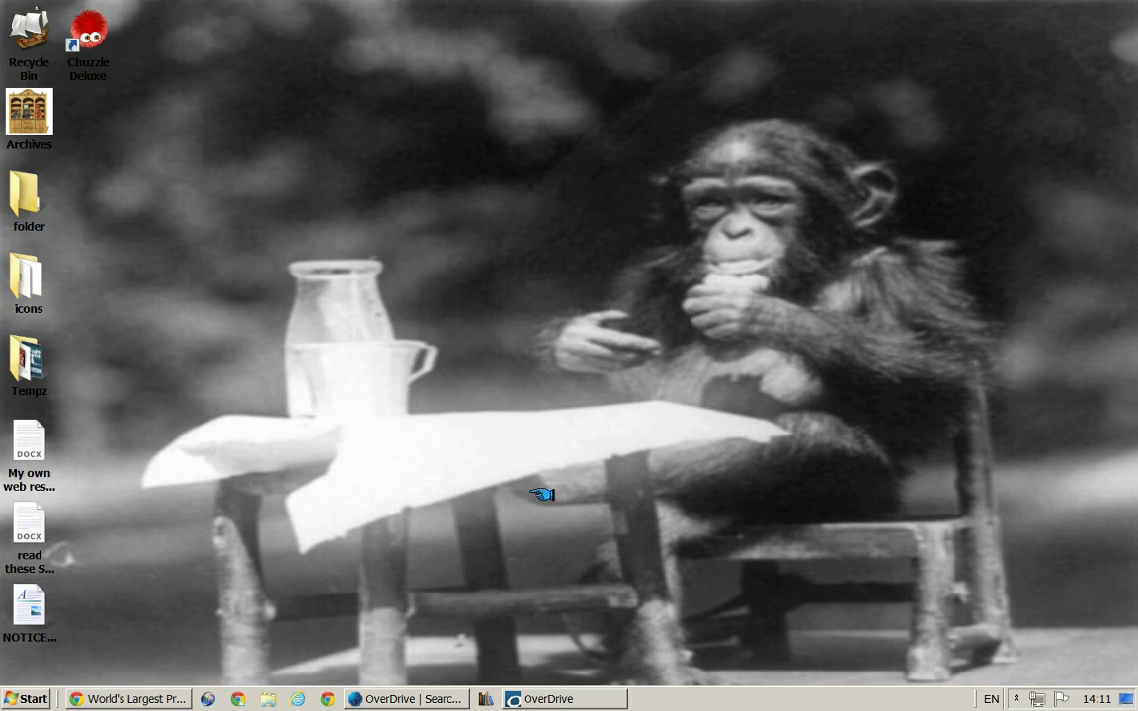
pyautogui.rightClick(675, 325)
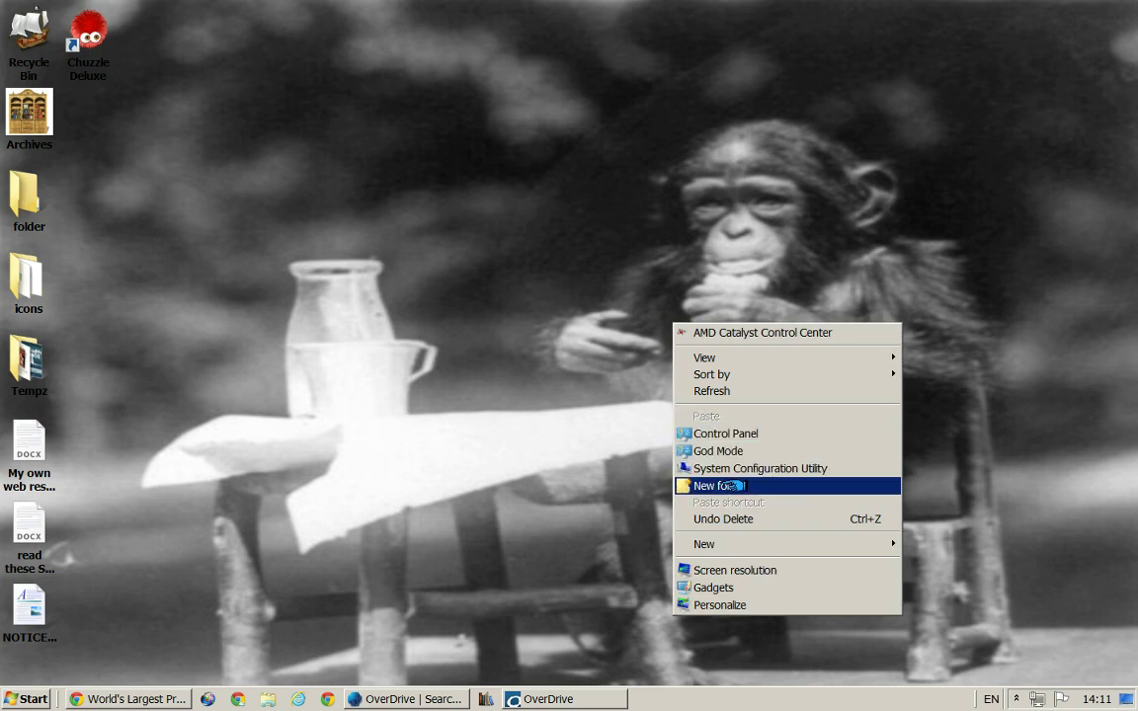
pyautogui.click(506, 374)
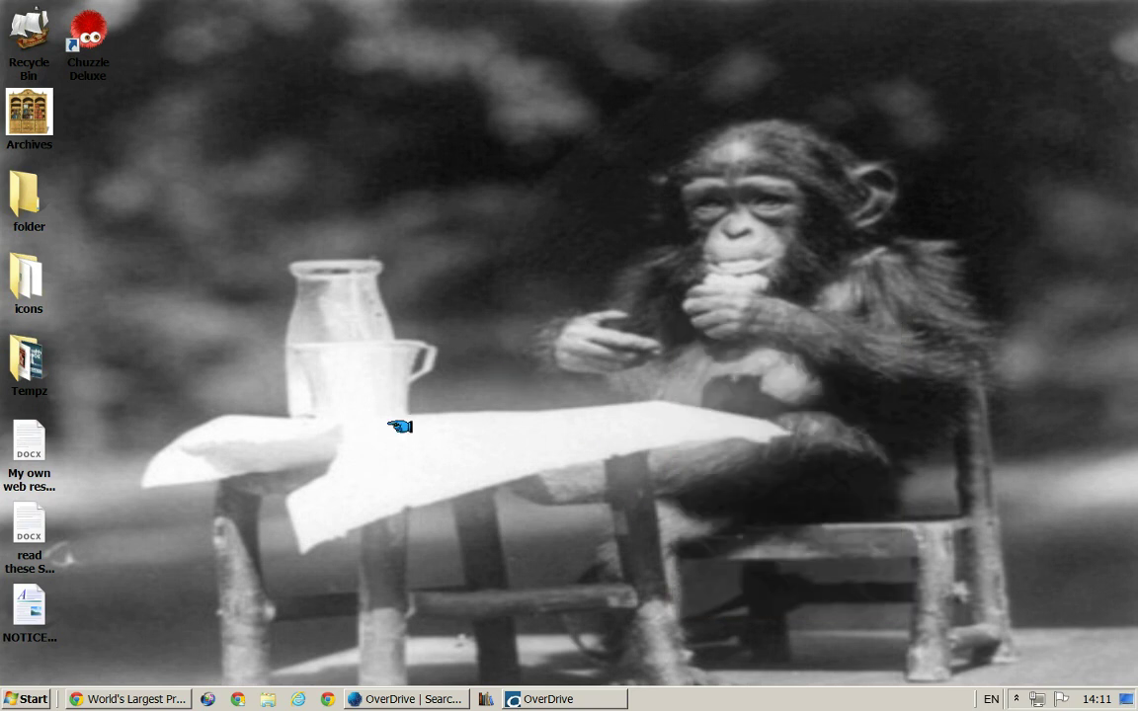
pyautogui.click(37, 700)
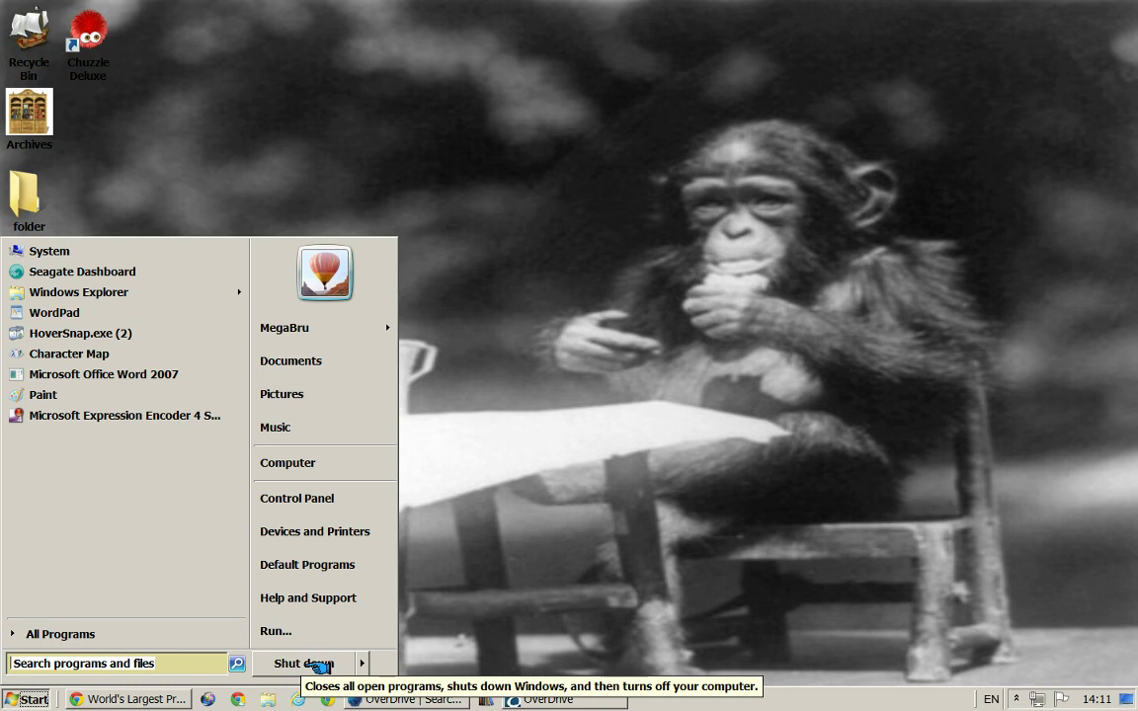
pyautogui.moveTo(373, 665)
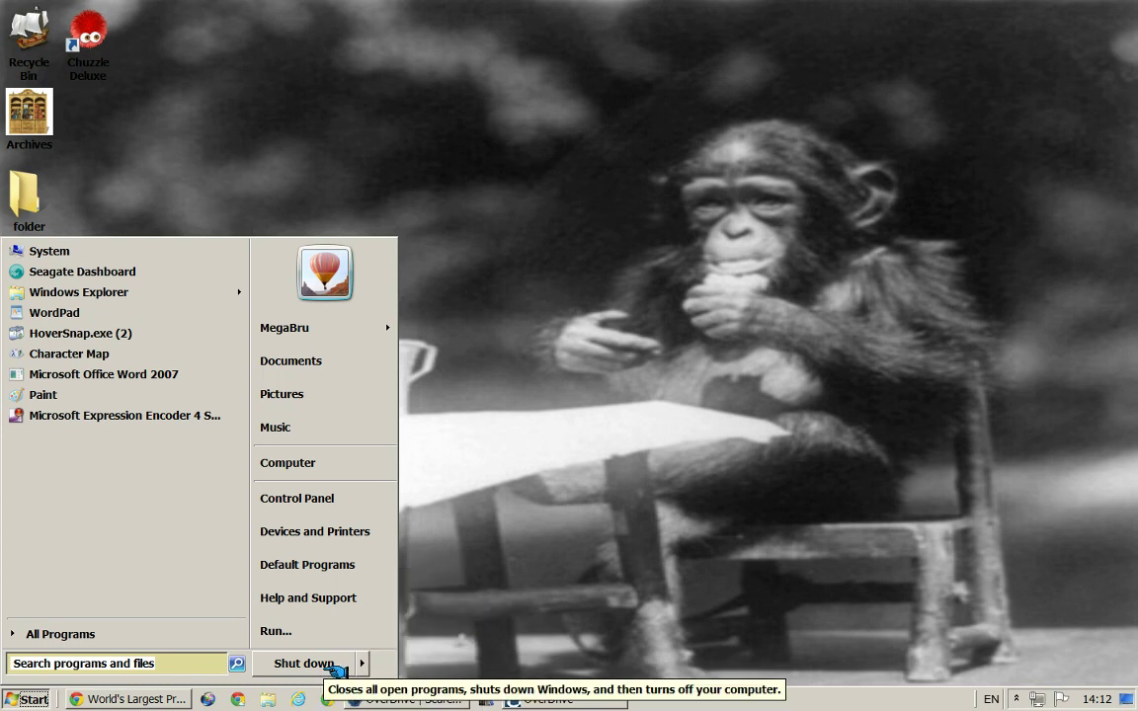
pyautogui.click(580, 531)
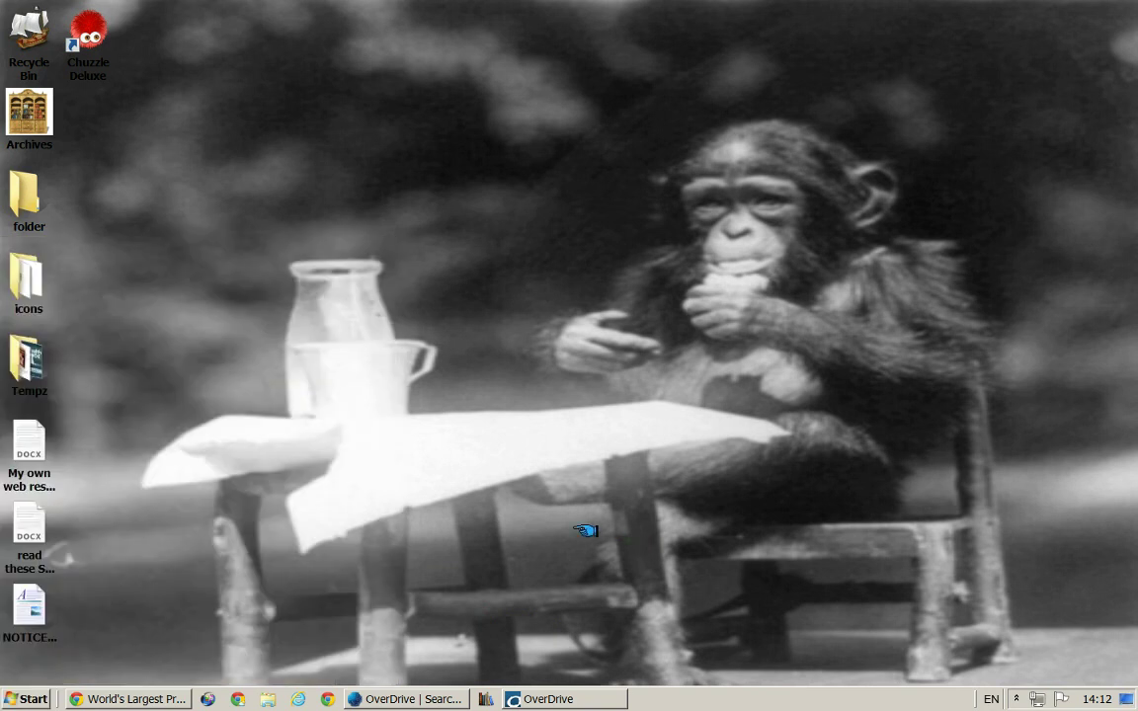